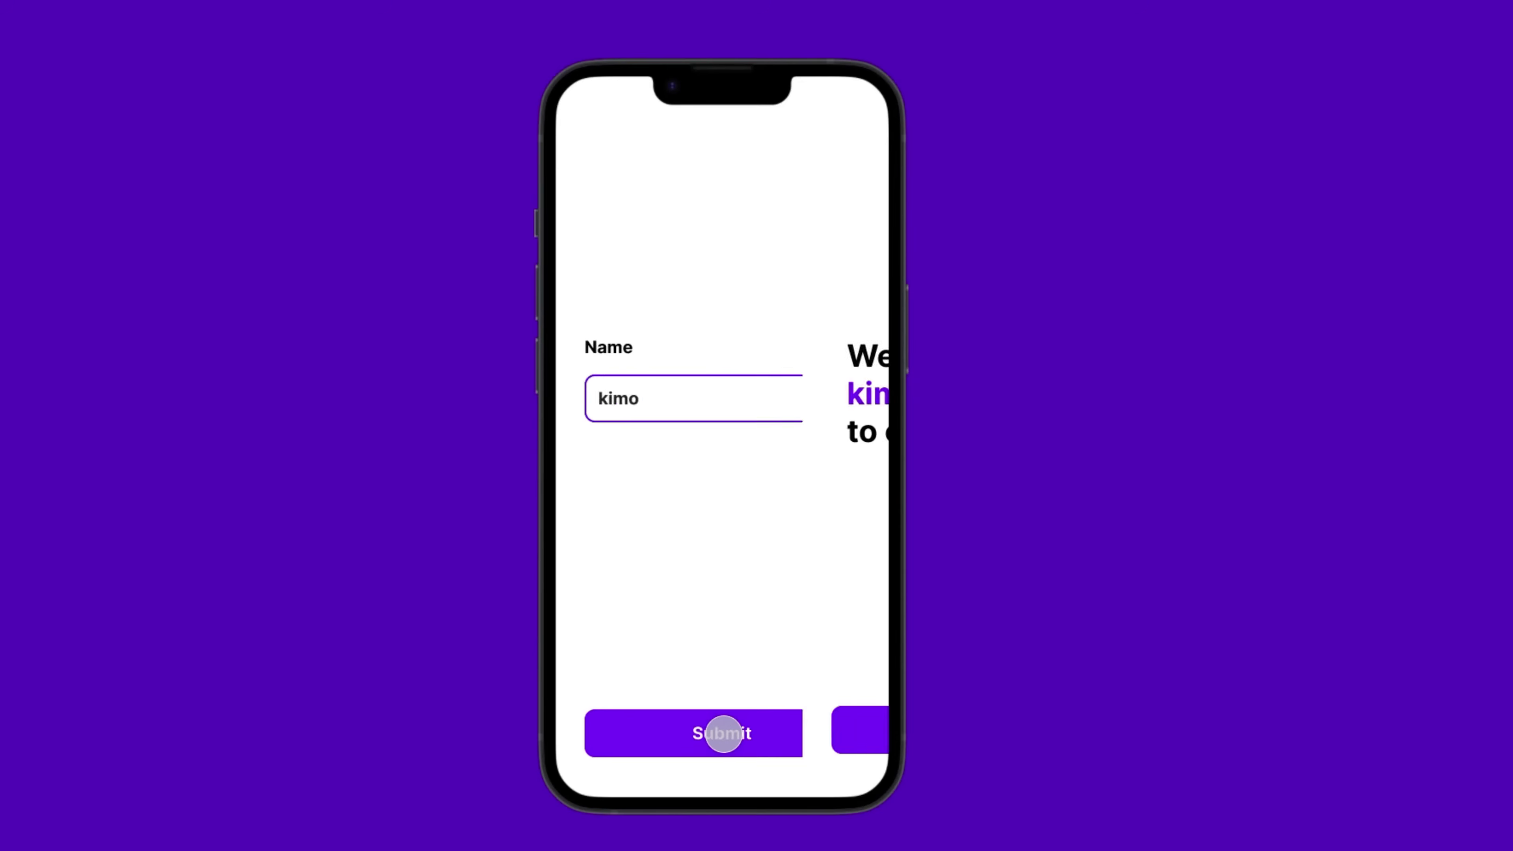
Step: In the prototype preview, enter 'kia' as the name and submit to see the welcome screen
click(651, 407)
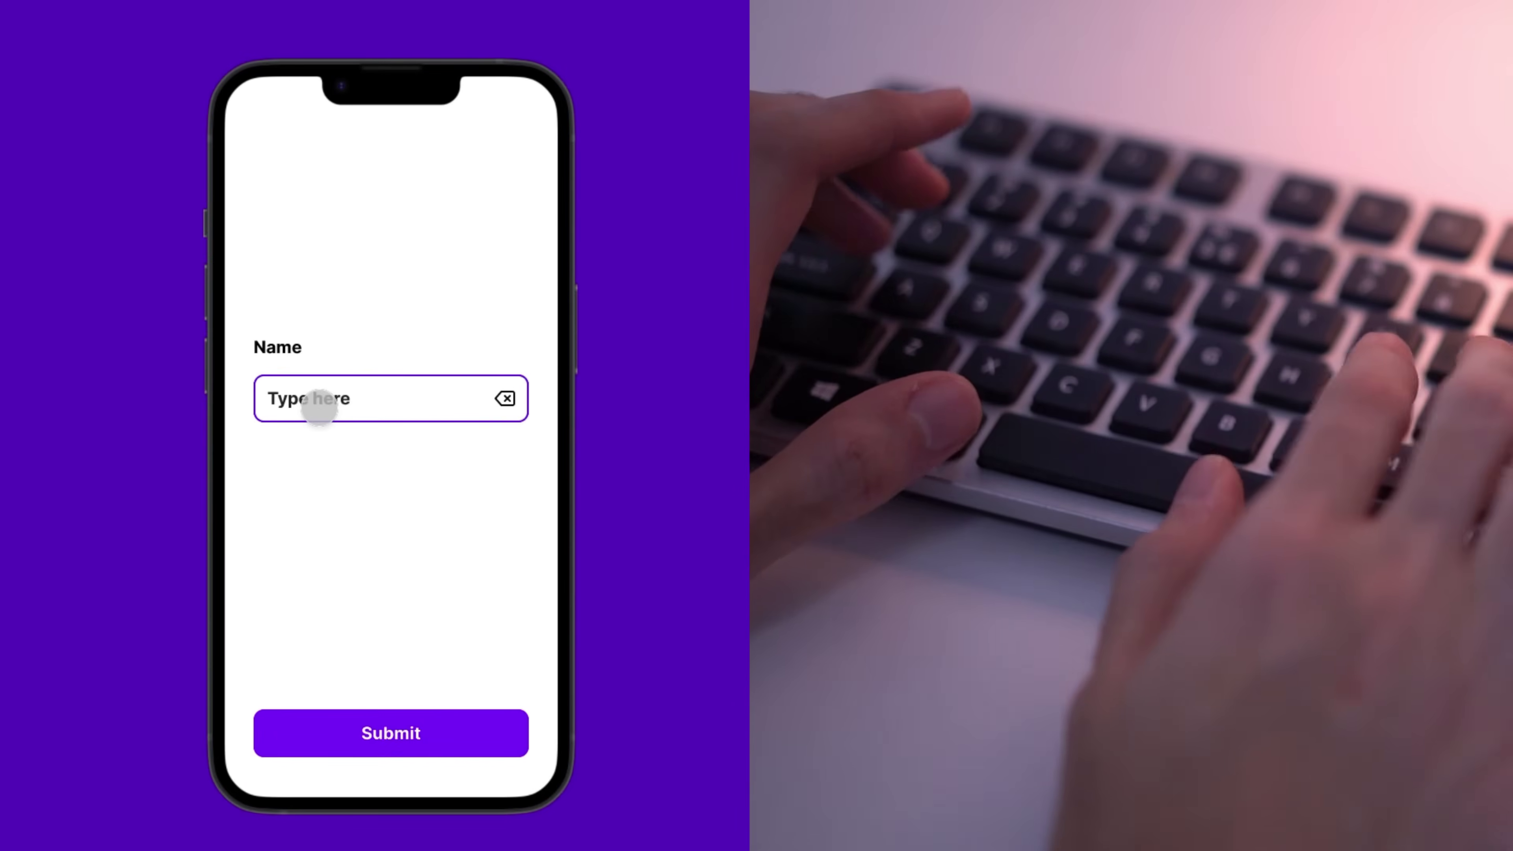
text(kia)
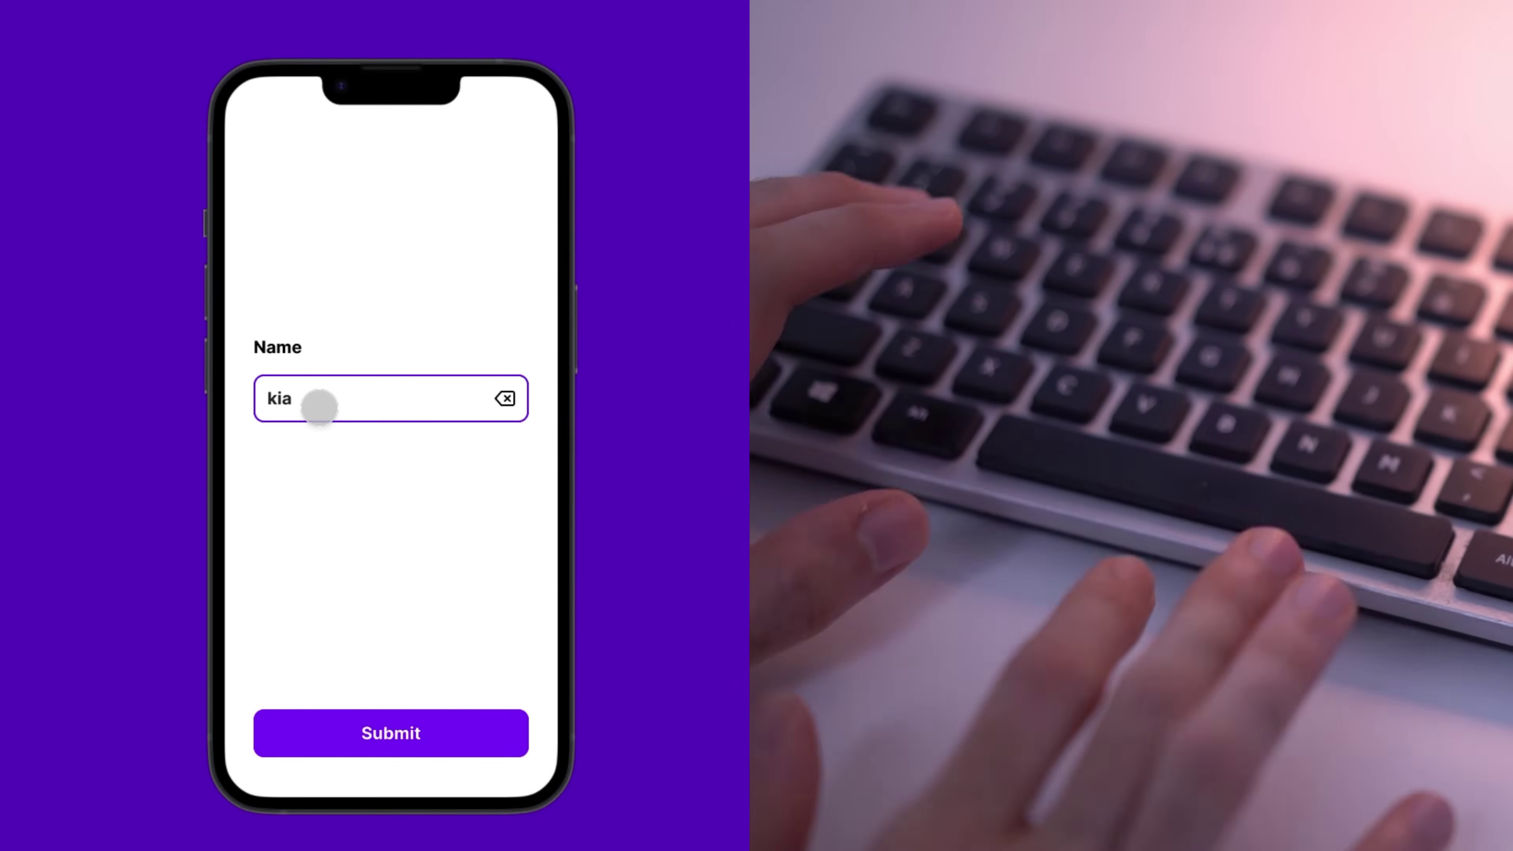
click(406, 733)
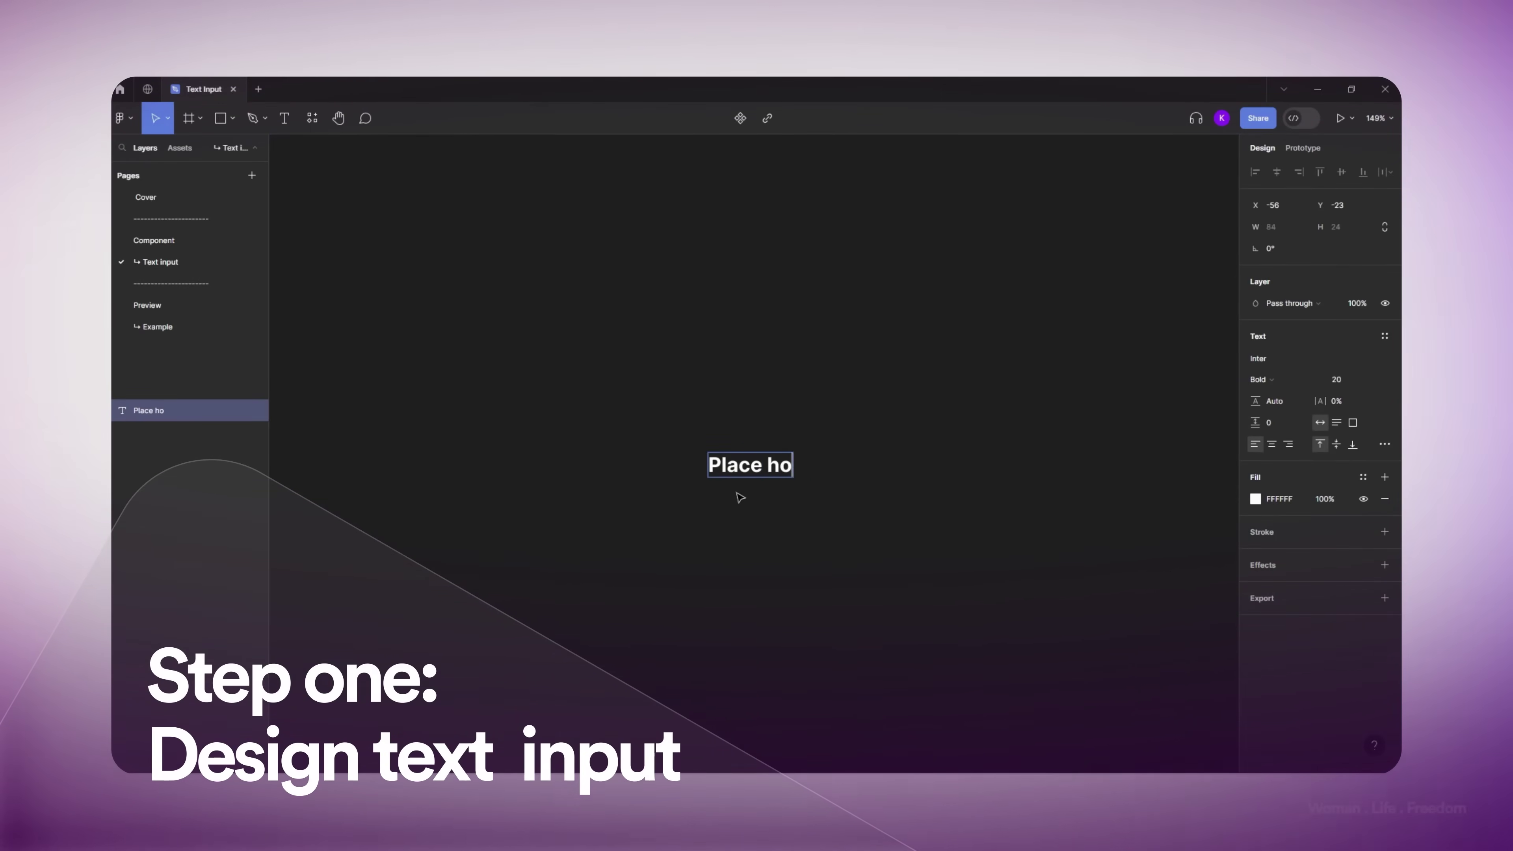
Step: Wrap the placeholder text in an auto-layout frame named Input with black text and a white fill
key(shift+a)
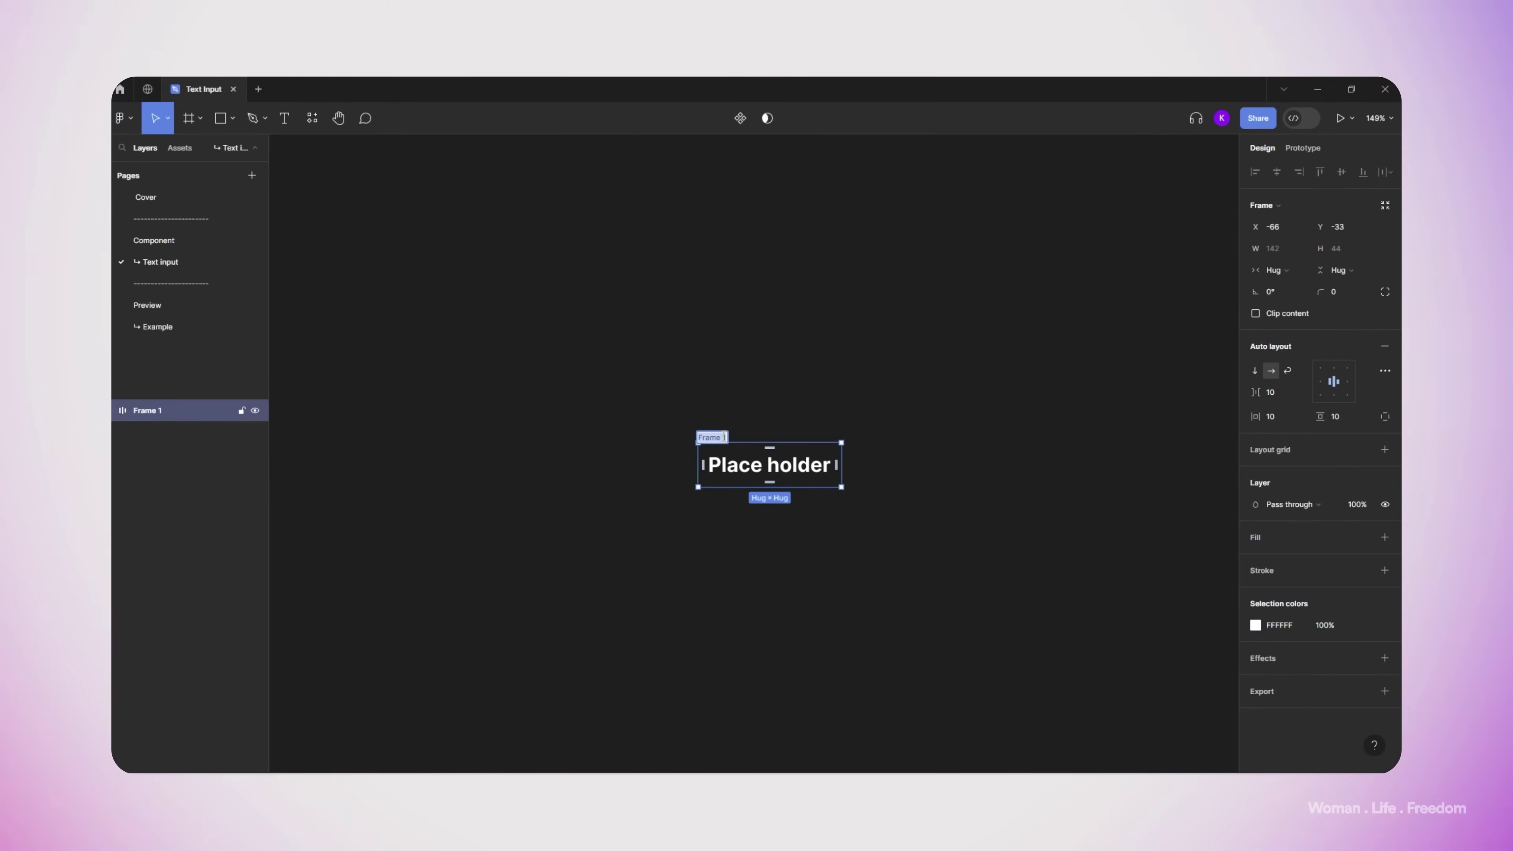
text(Input)
key(Return)
click(1256, 626)
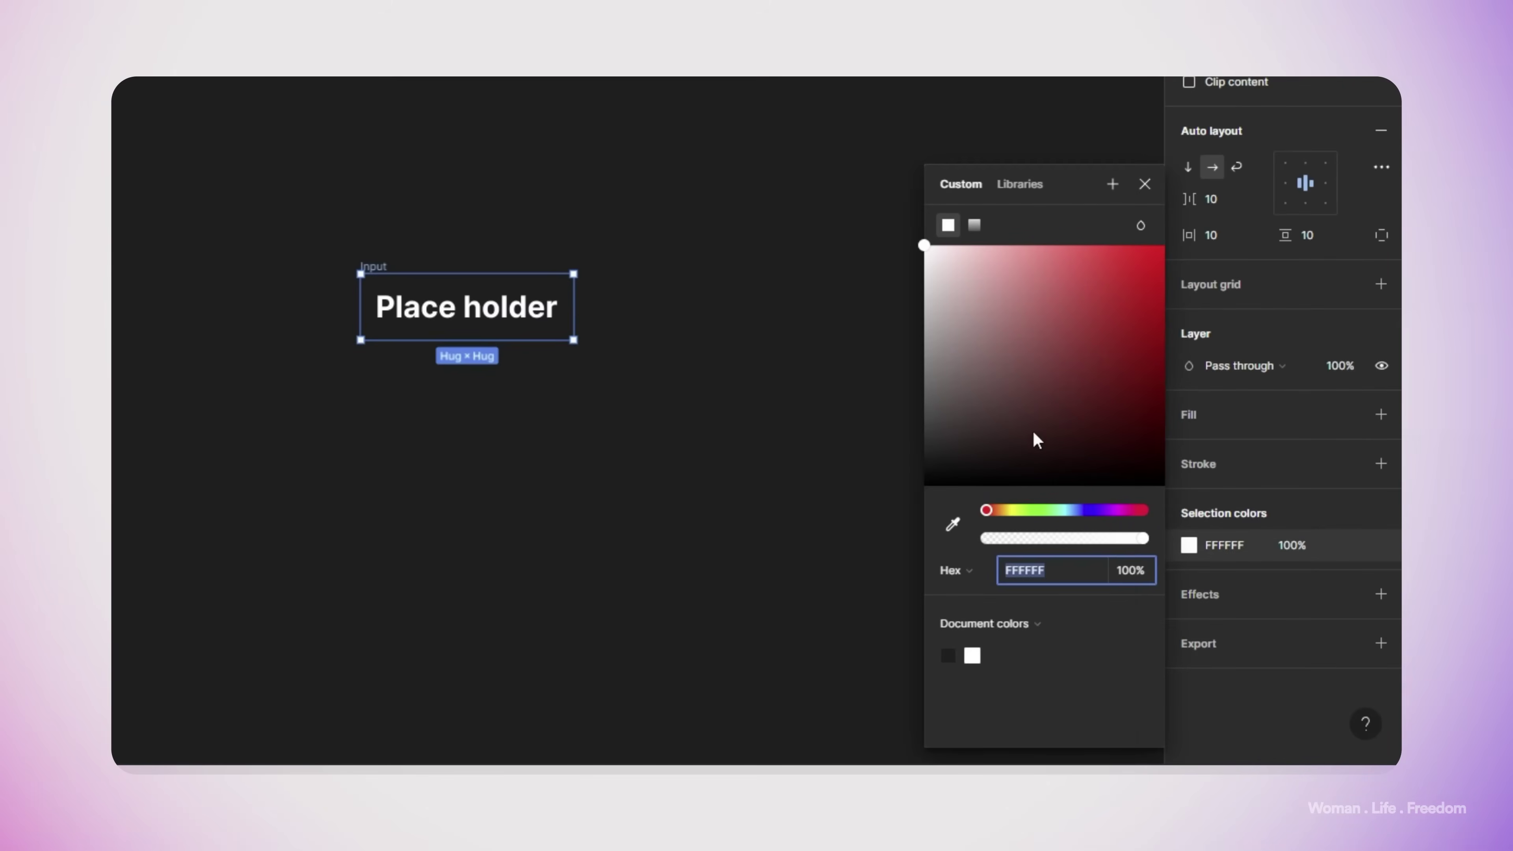
drag(1036, 440, 902, 511)
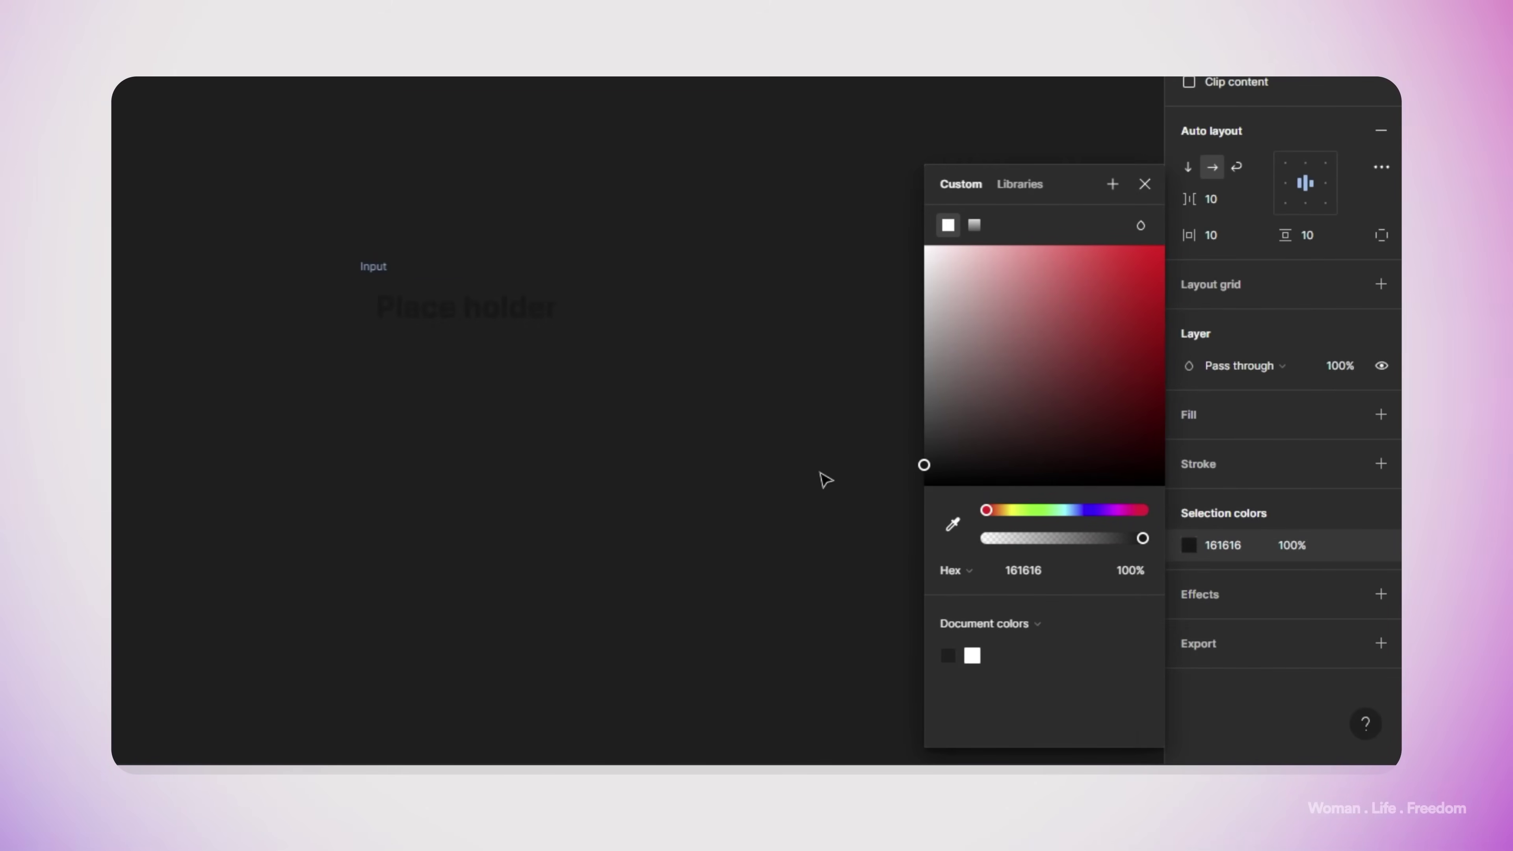
click(1381, 415)
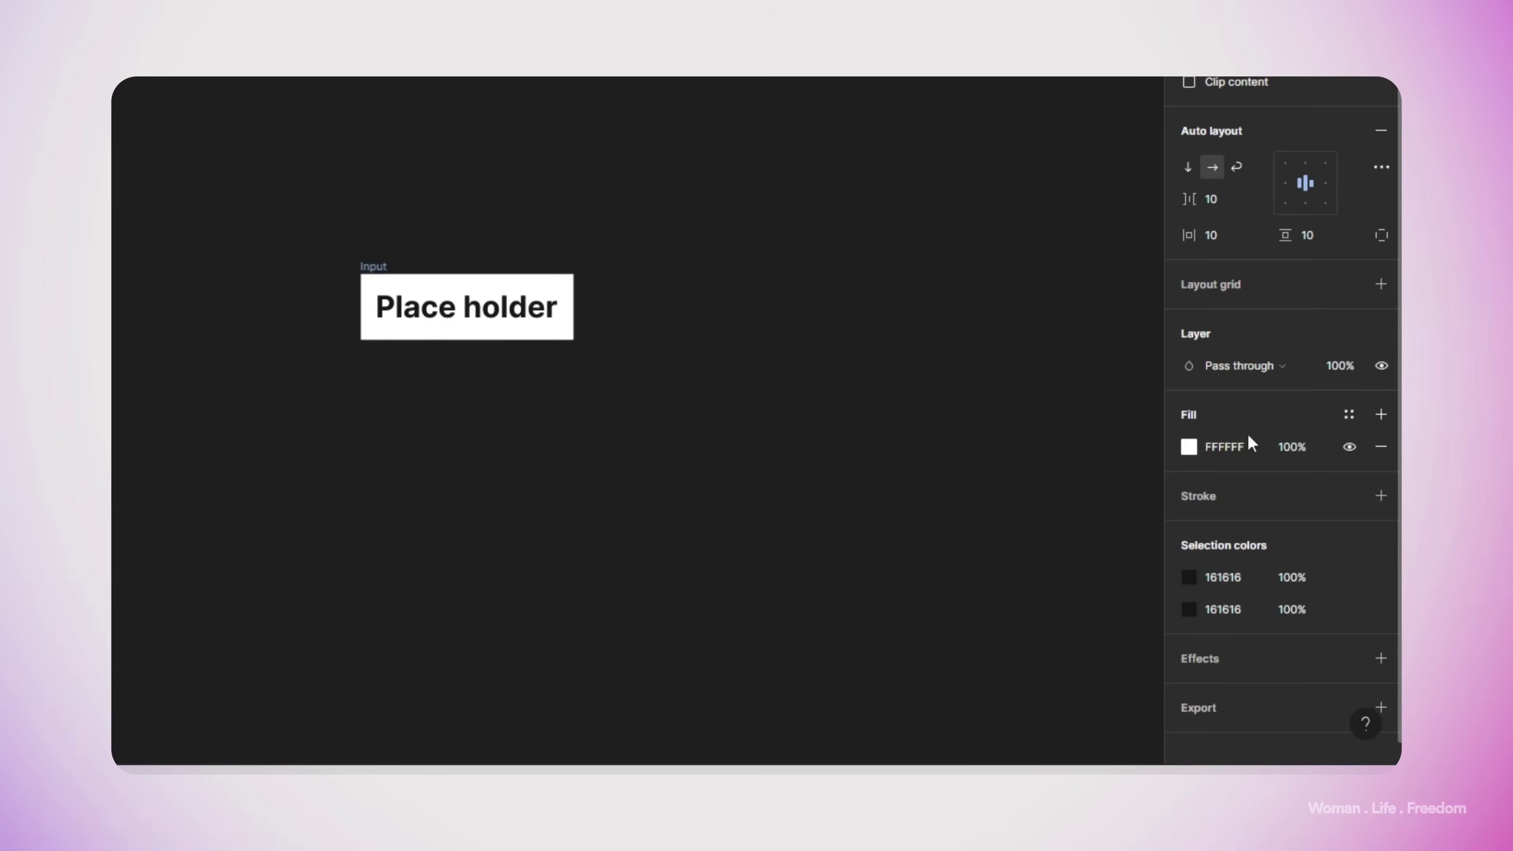
click(1188, 449)
Step: Give the Input frame a 2 px grey B7B7B7 border
click(1373, 497)
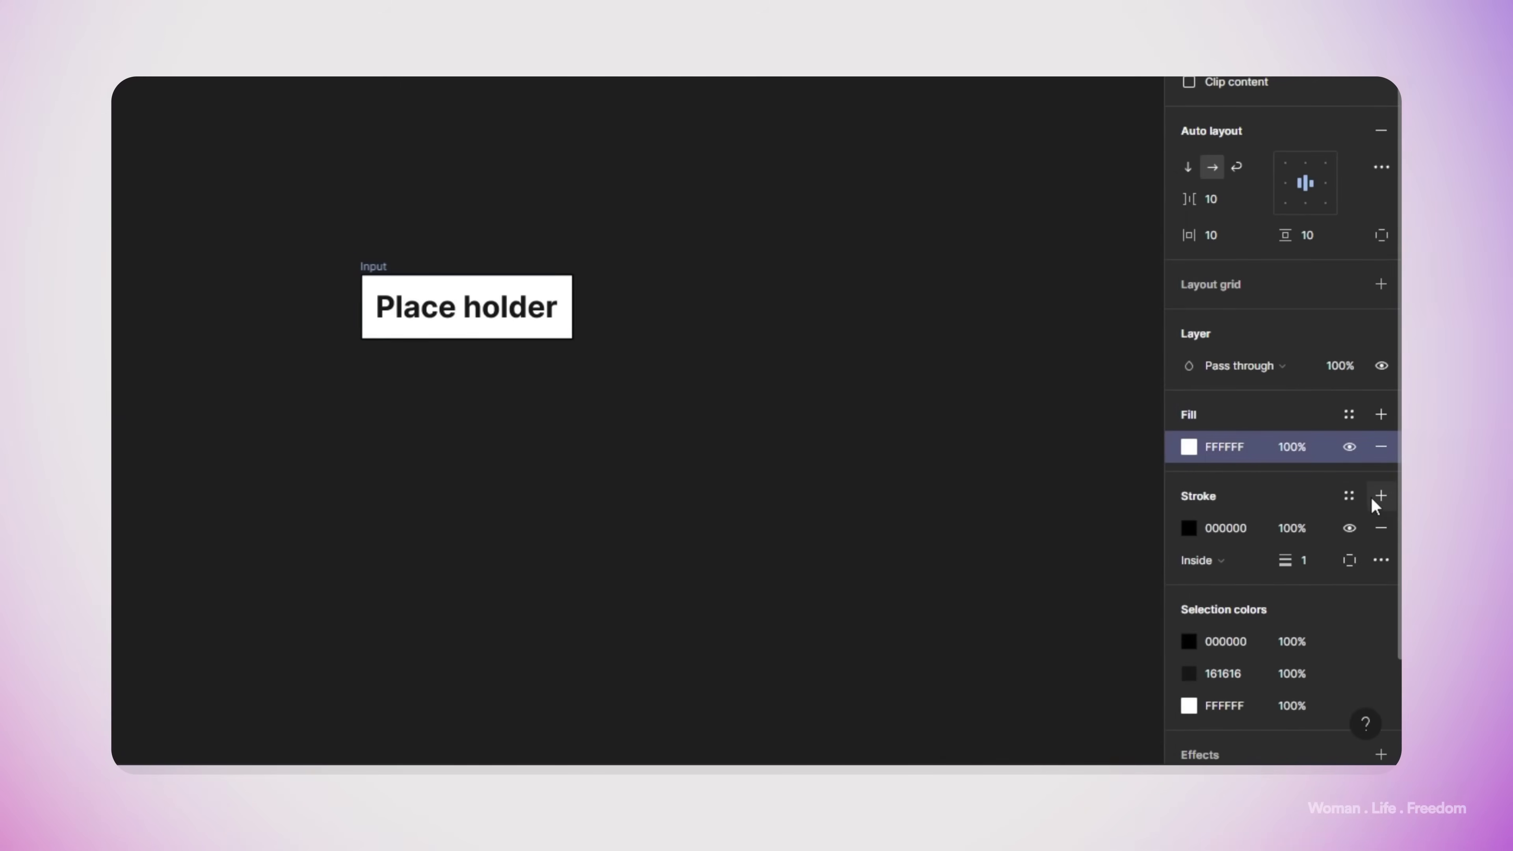
click(1303, 561)
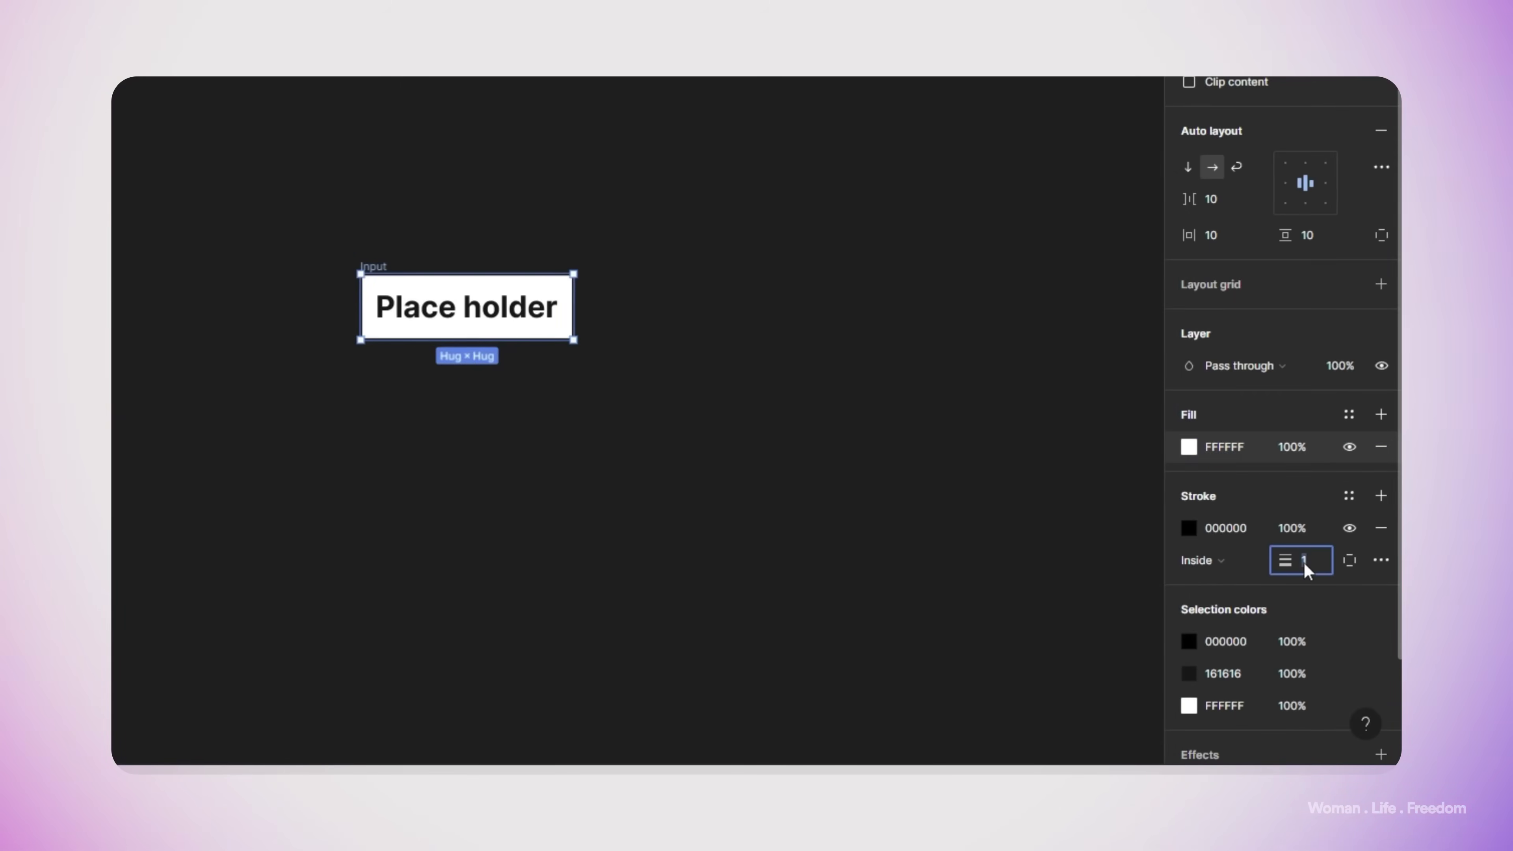
text(2)
click(1189, 528)
mouse_move(982, 393)
mouse_down()
mouse_move(797, 385)
mouse_move(752, 324)
mouse_up()
Step: Set Input padding to 16/16, widen it to 322, and left-align its text
click(1216, 236)
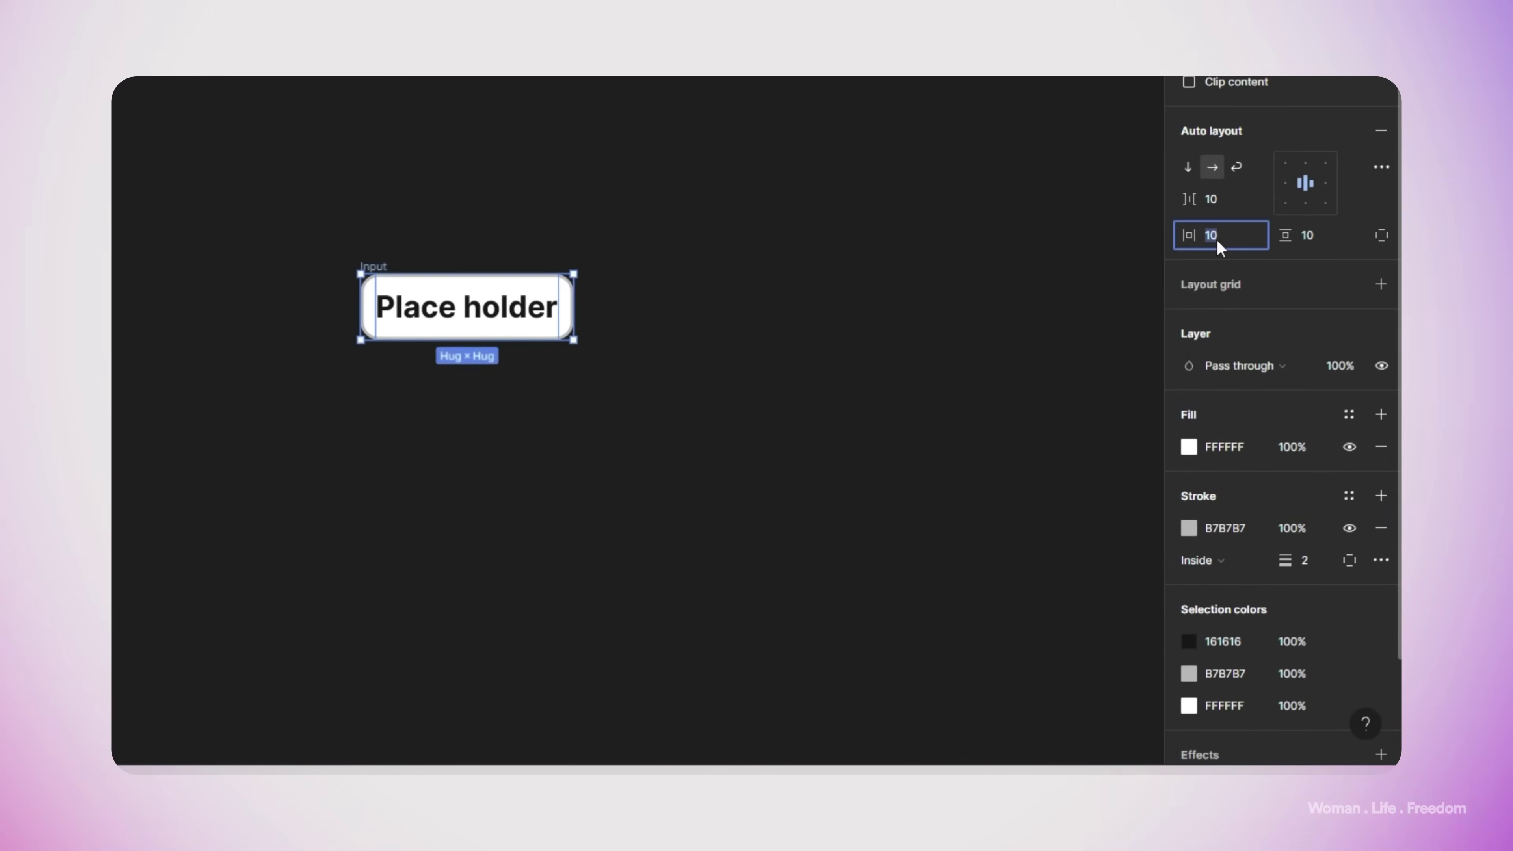
text(16)
click(1322, 235)
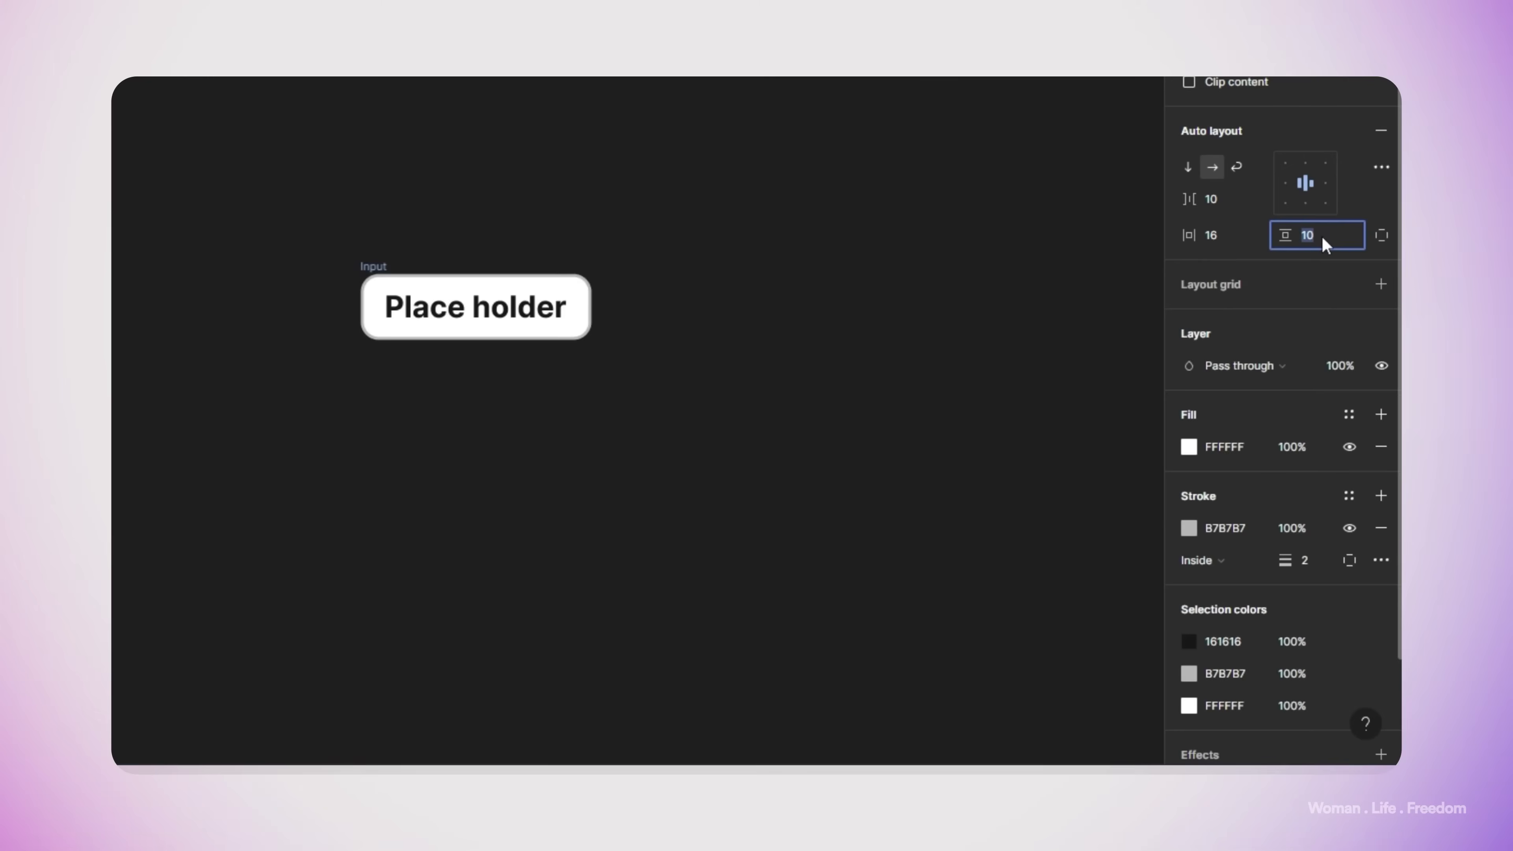
text(16)
key(Return)
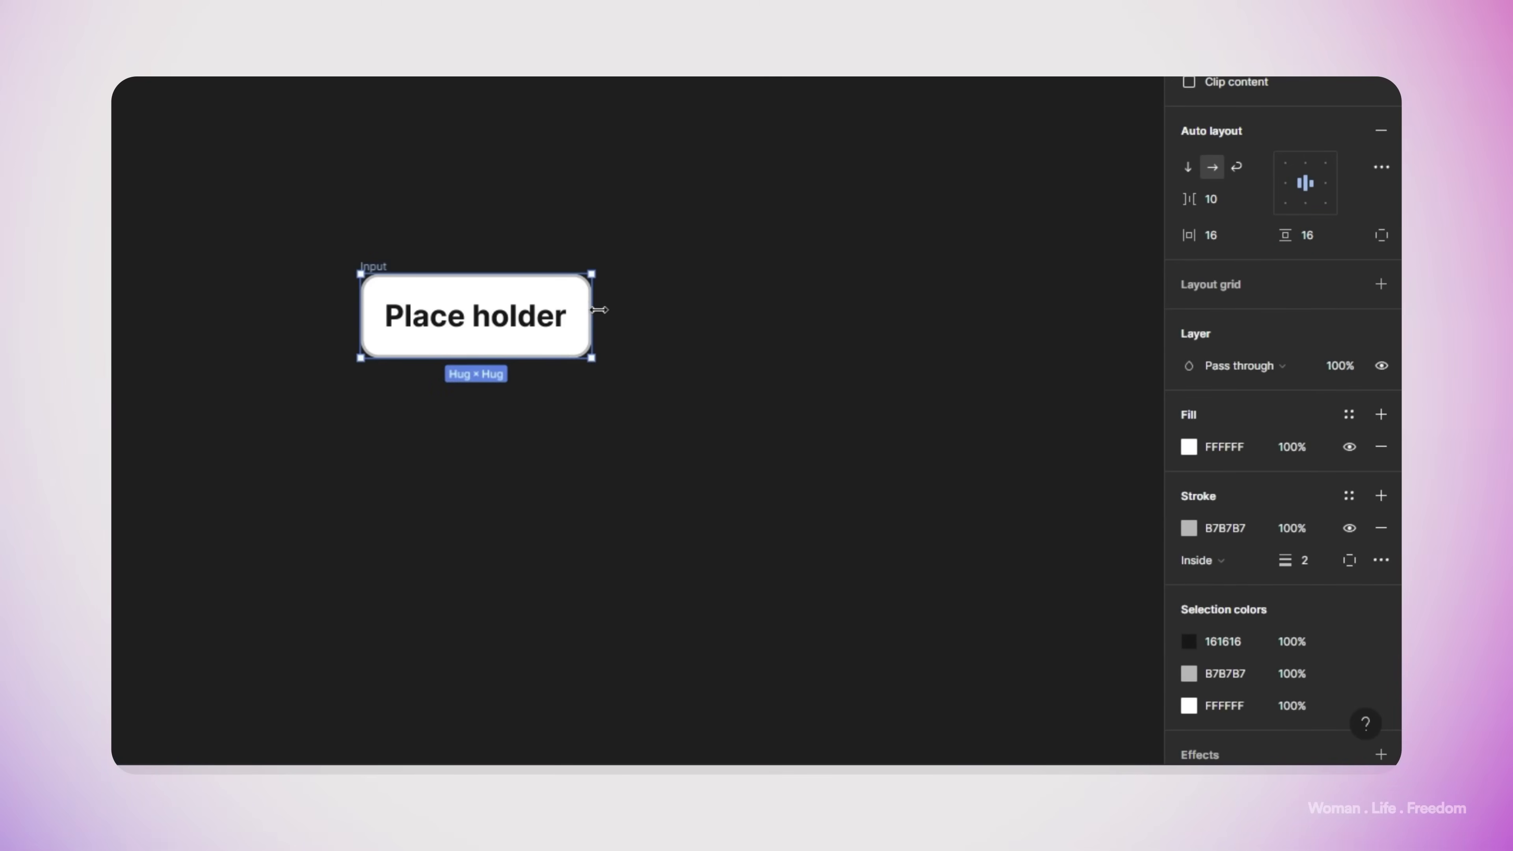
drag(599, 310, 845, 336)
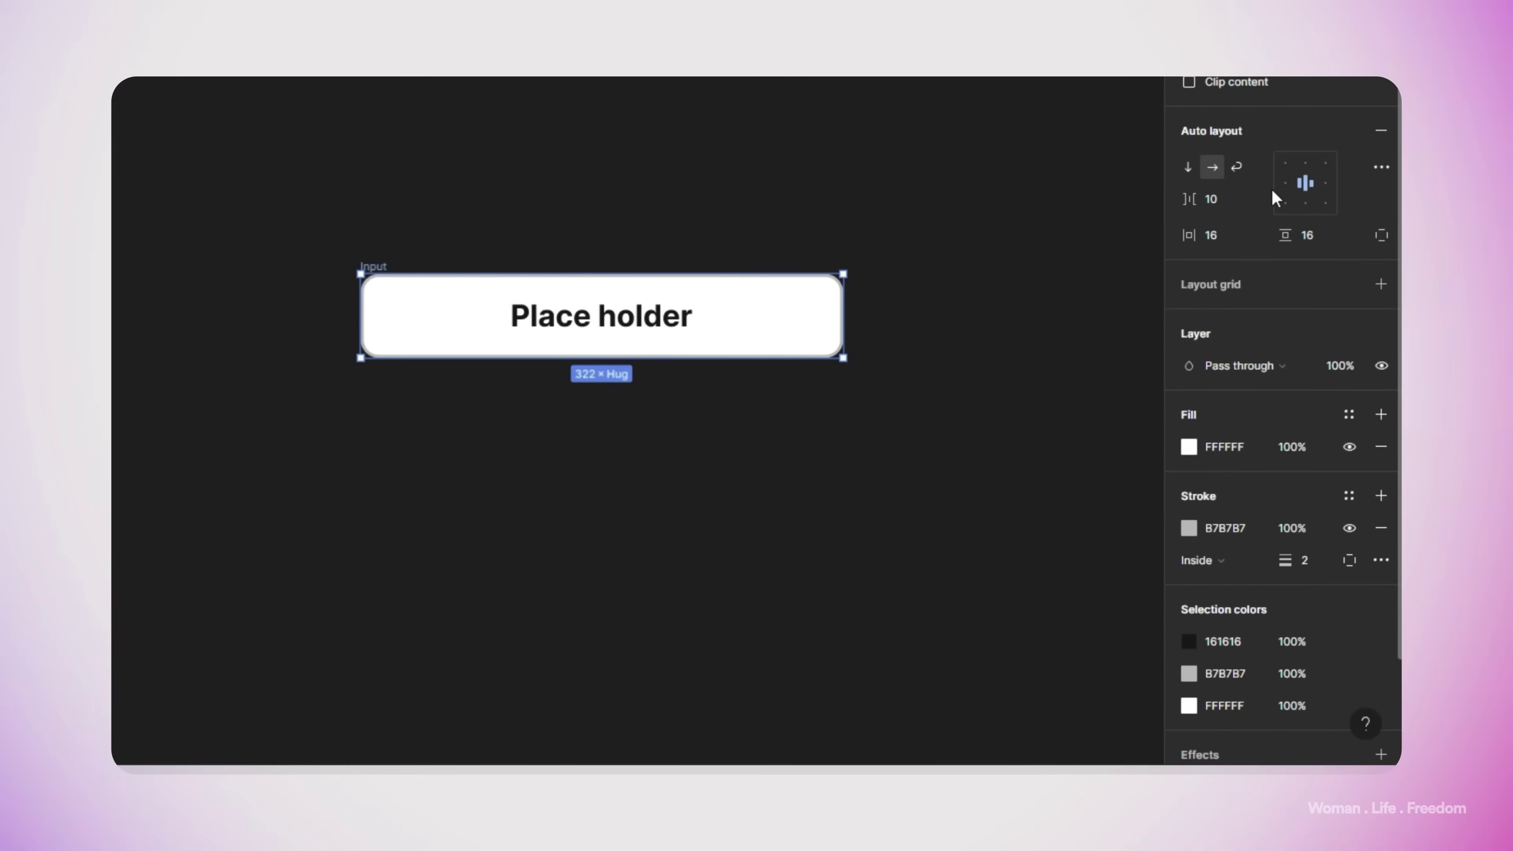
click(1284, 184)
click(1125, 498)
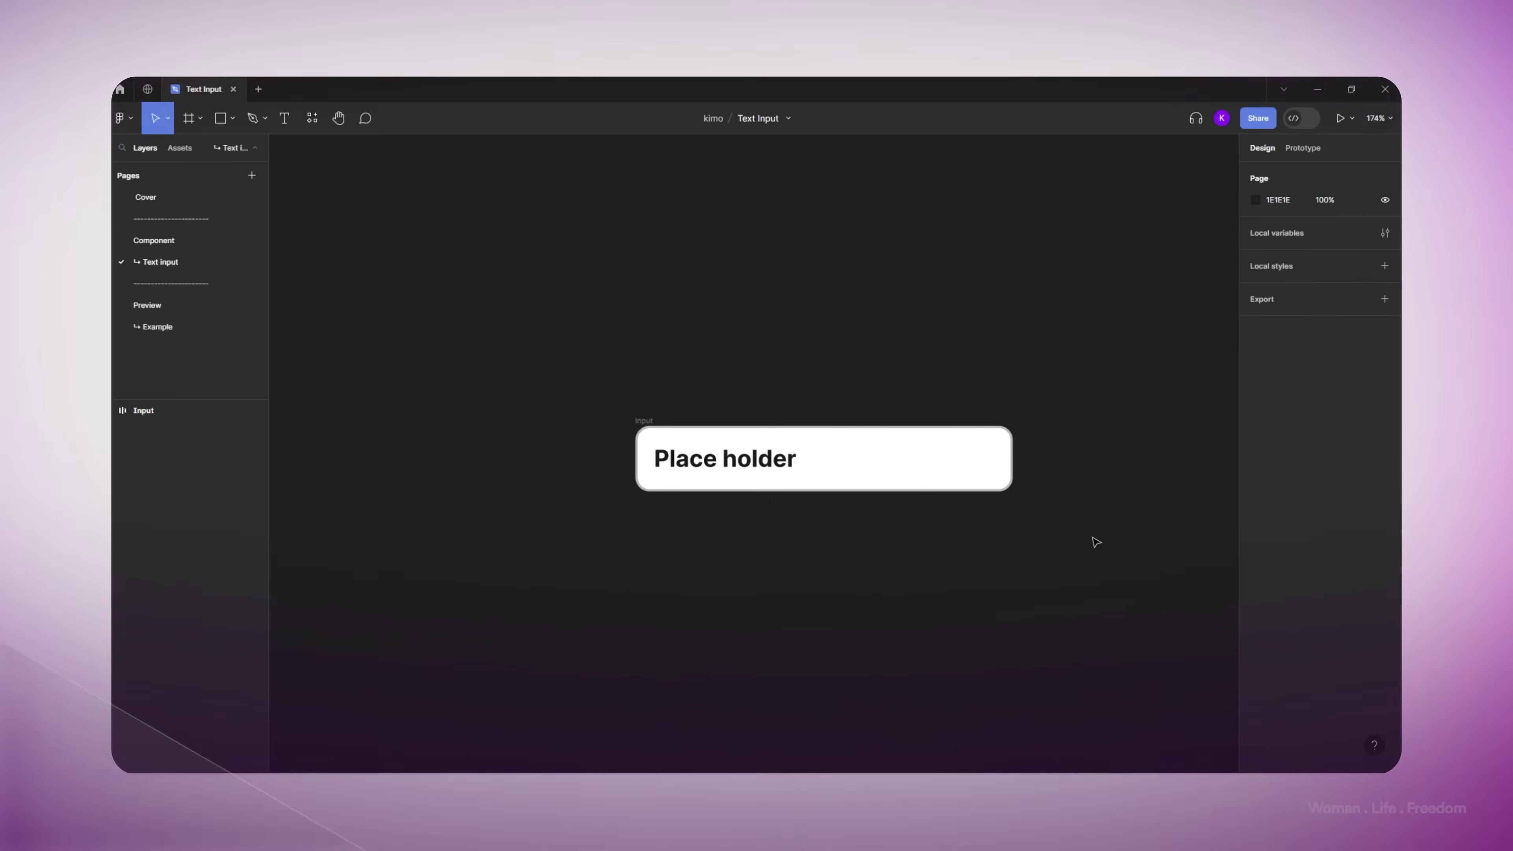
Step: Create a string variable txt-Input with the value 'Type here'
click(1385, 234)
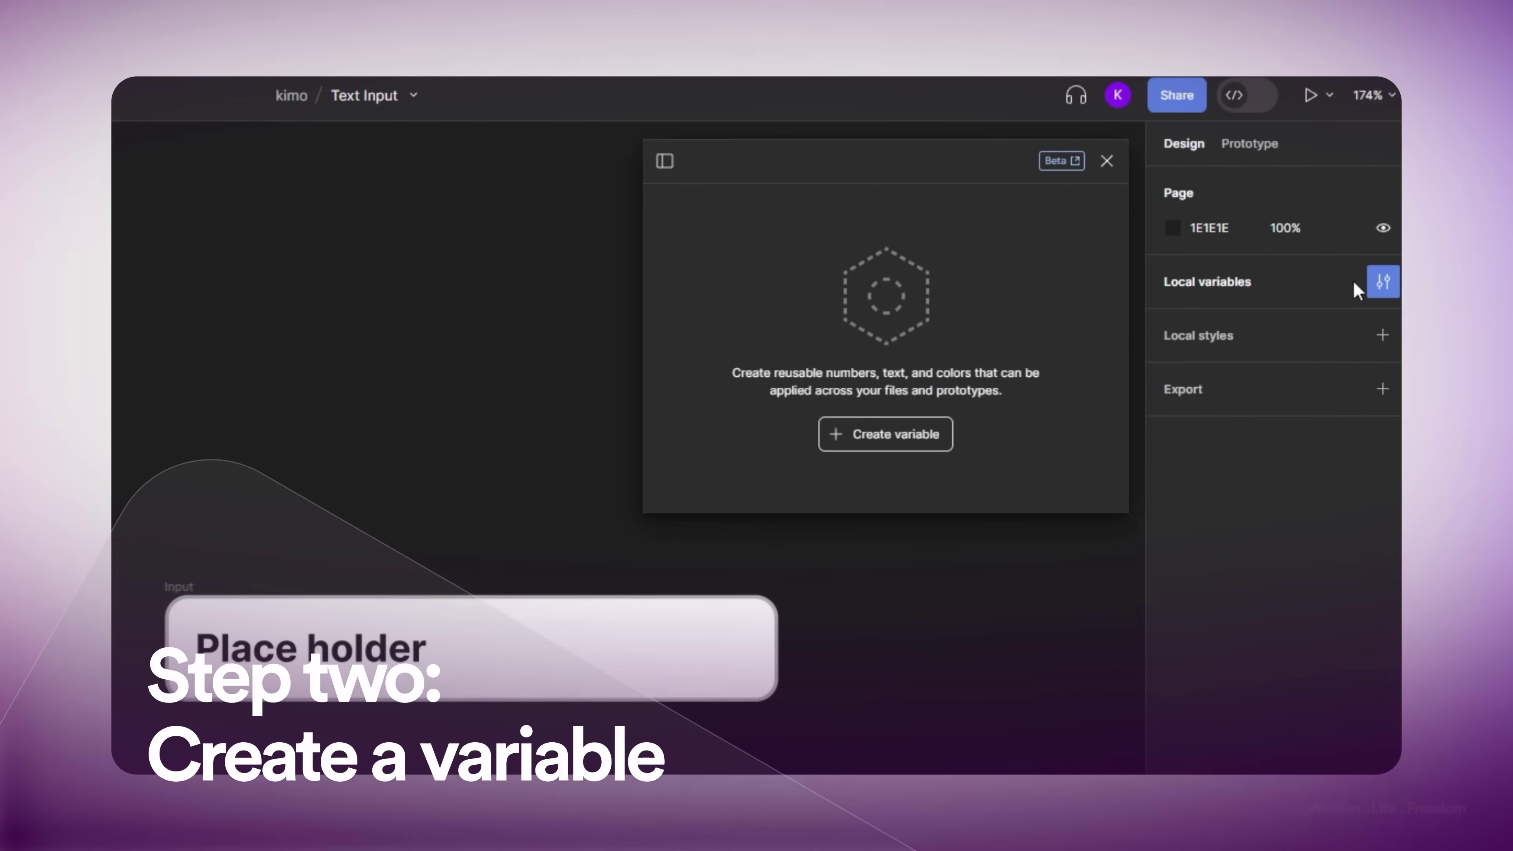
click(920, 434)
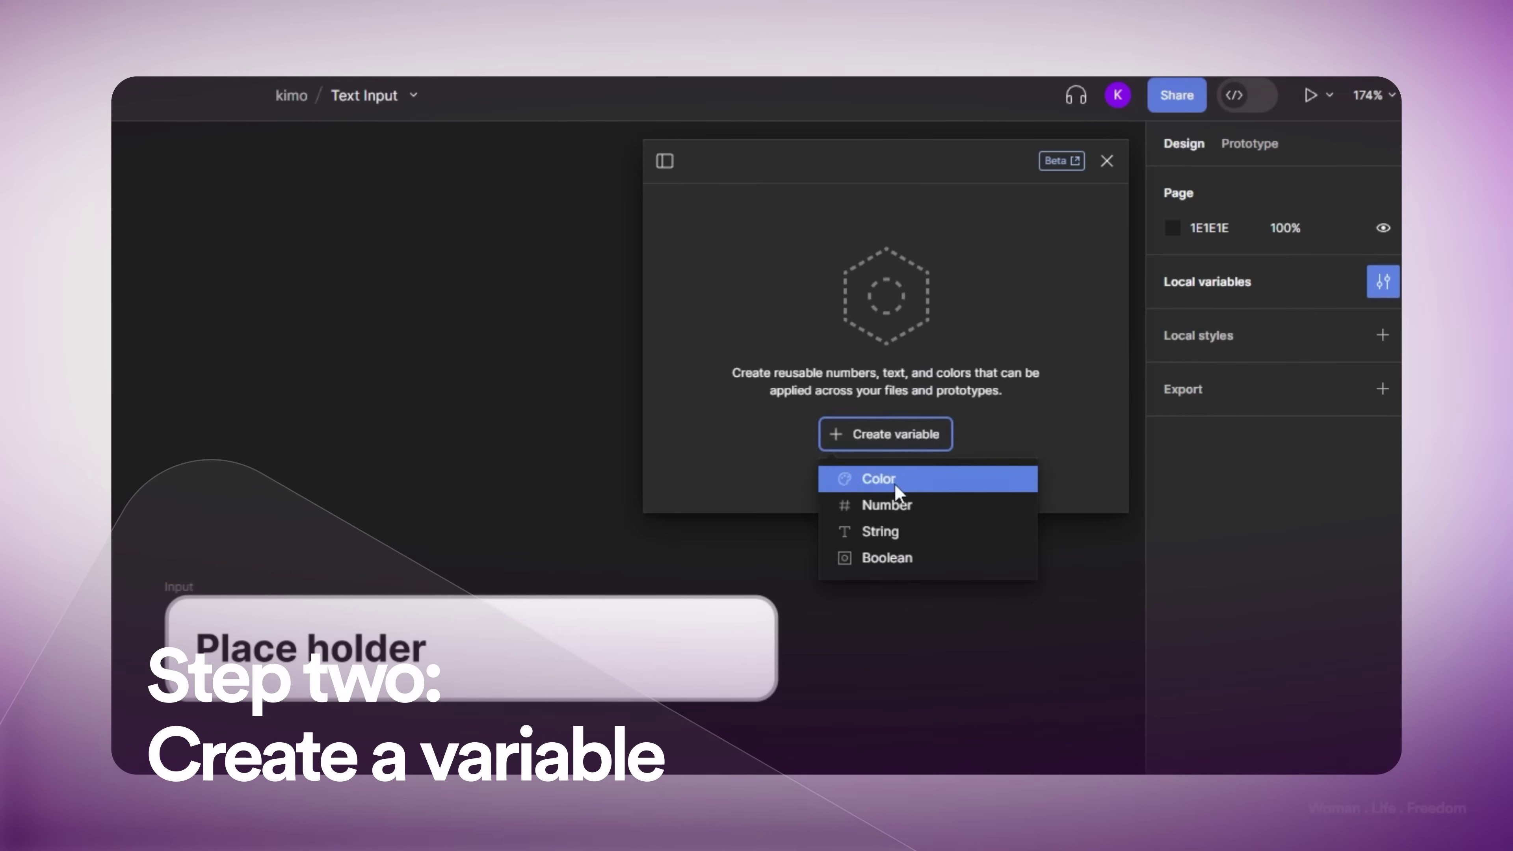
click(878, 534)
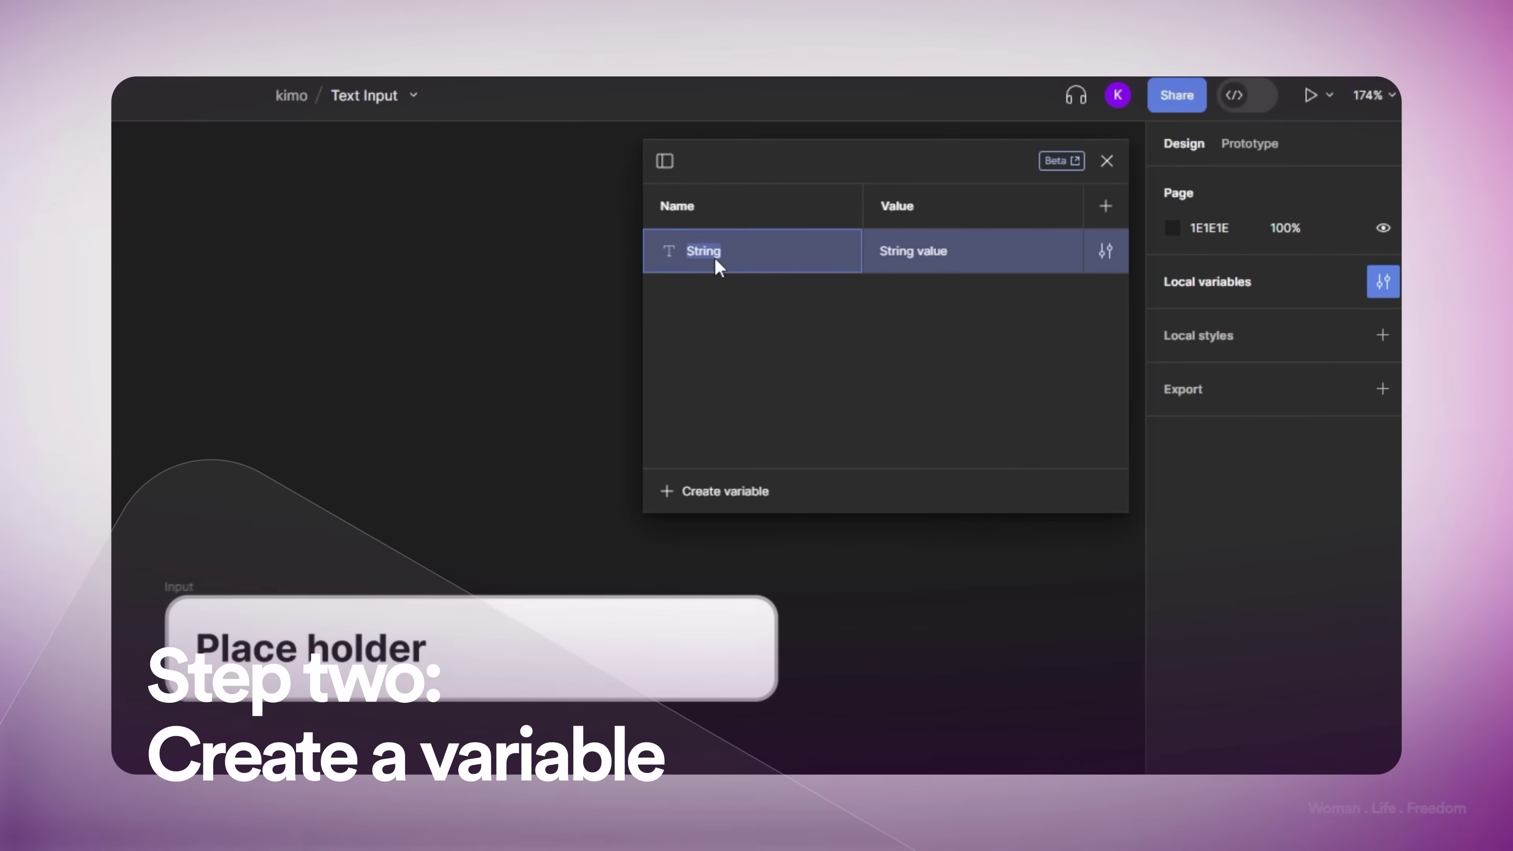
text(txt)
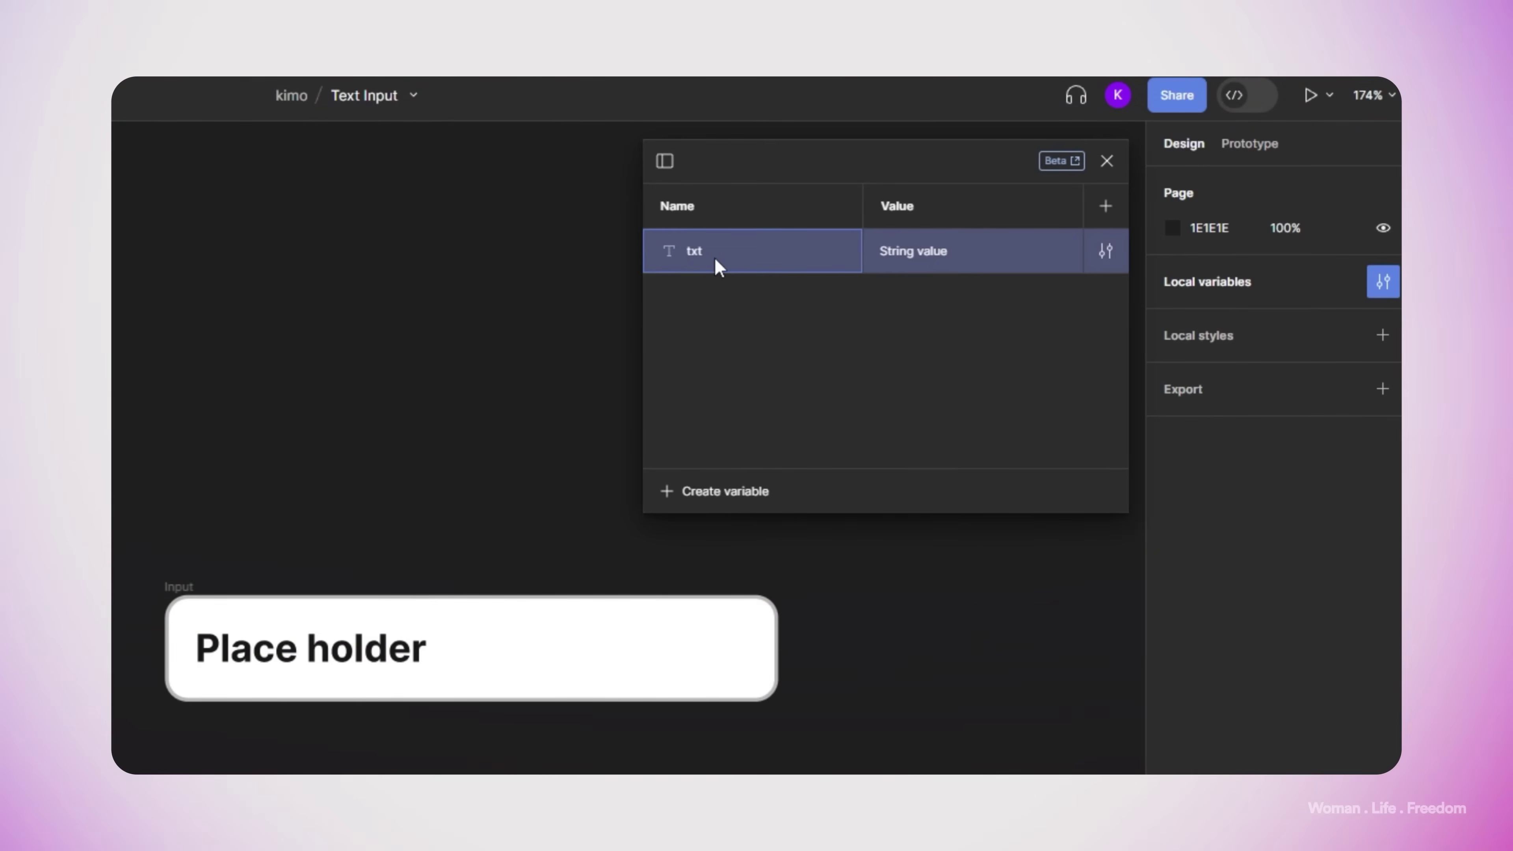
text(-Input)
click(885, 250)
text(type here)
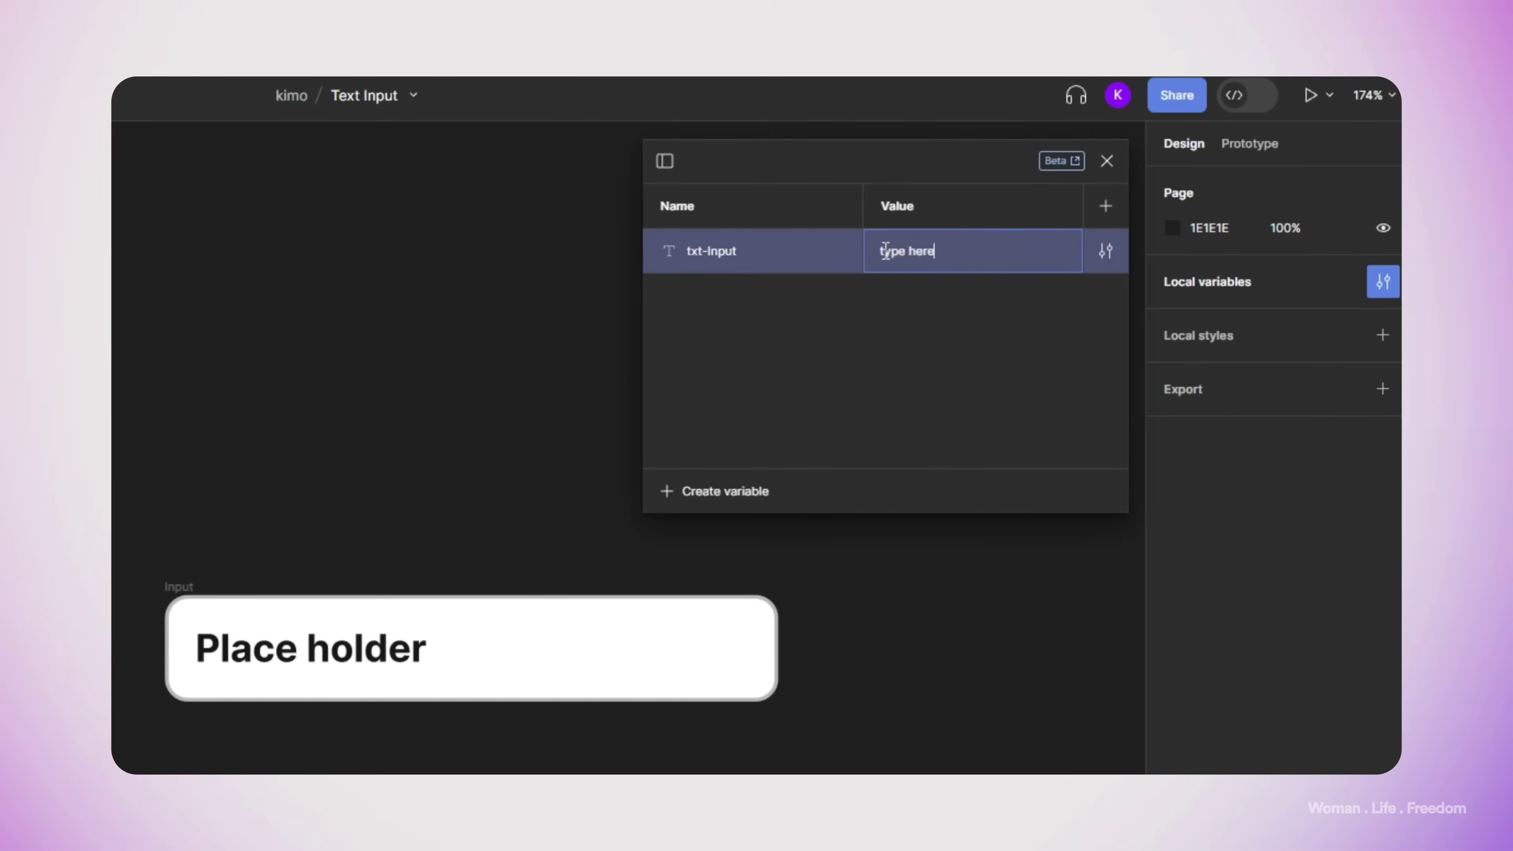
click(1106, 160)
Step: Bind the placeholder text to txt-Input and make its fill light grey
double_click(404, 653)
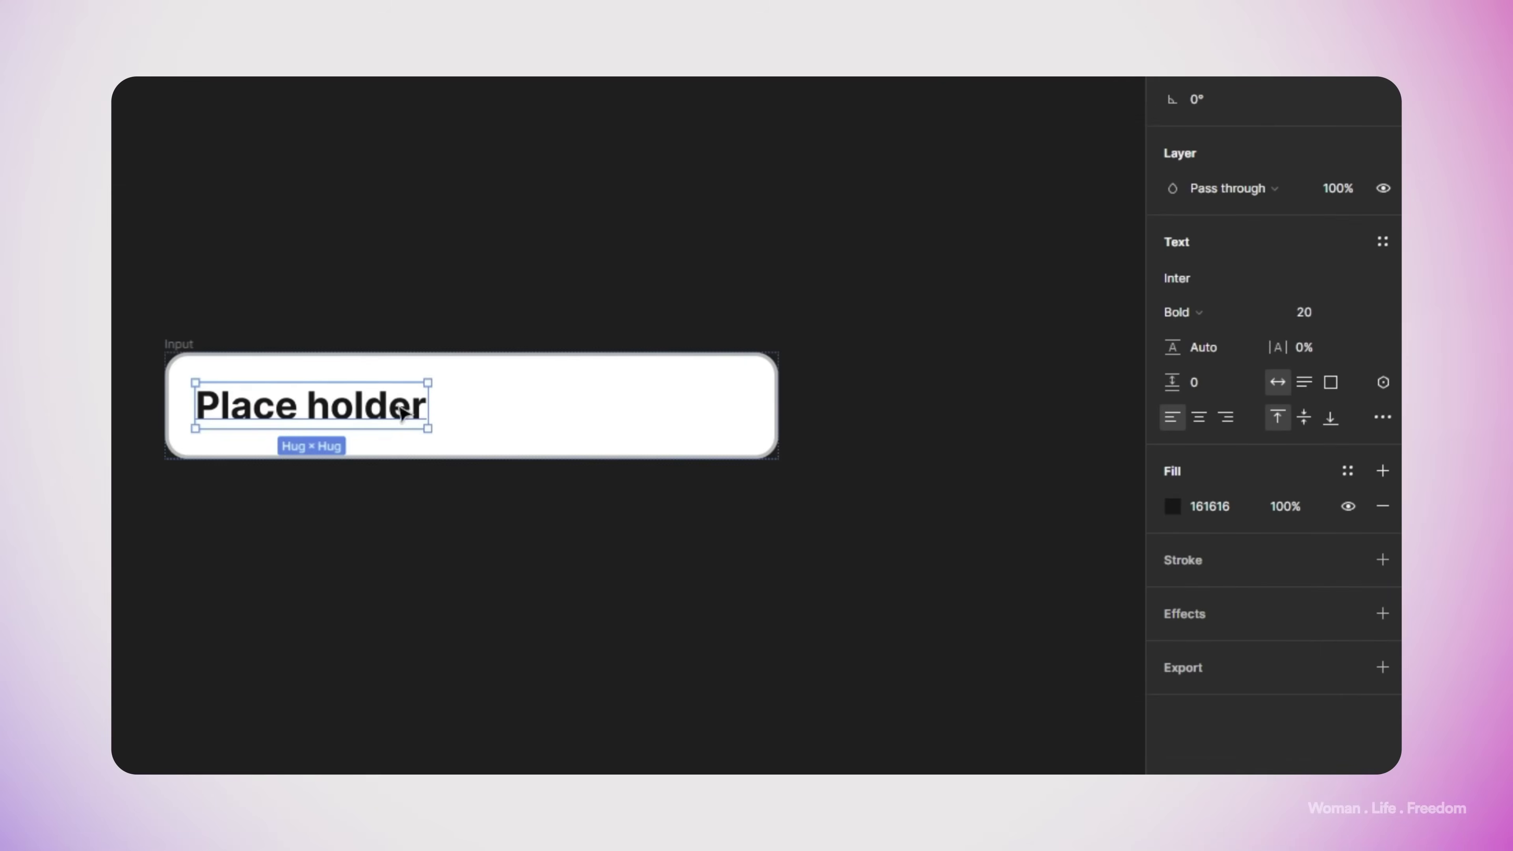
click(1383, 382)
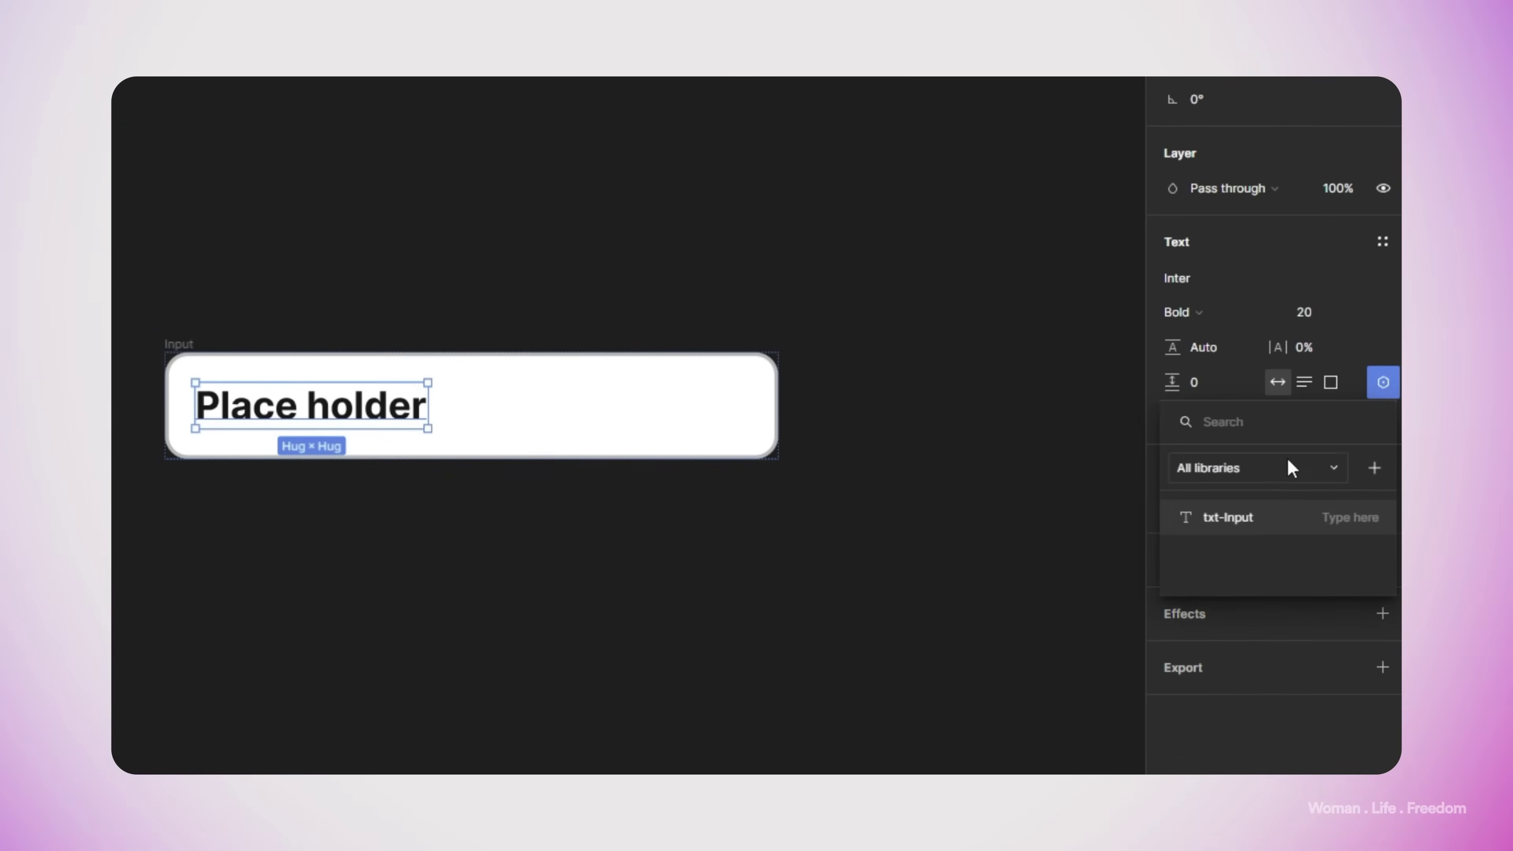
click(1228, 518)
click(525, 551)
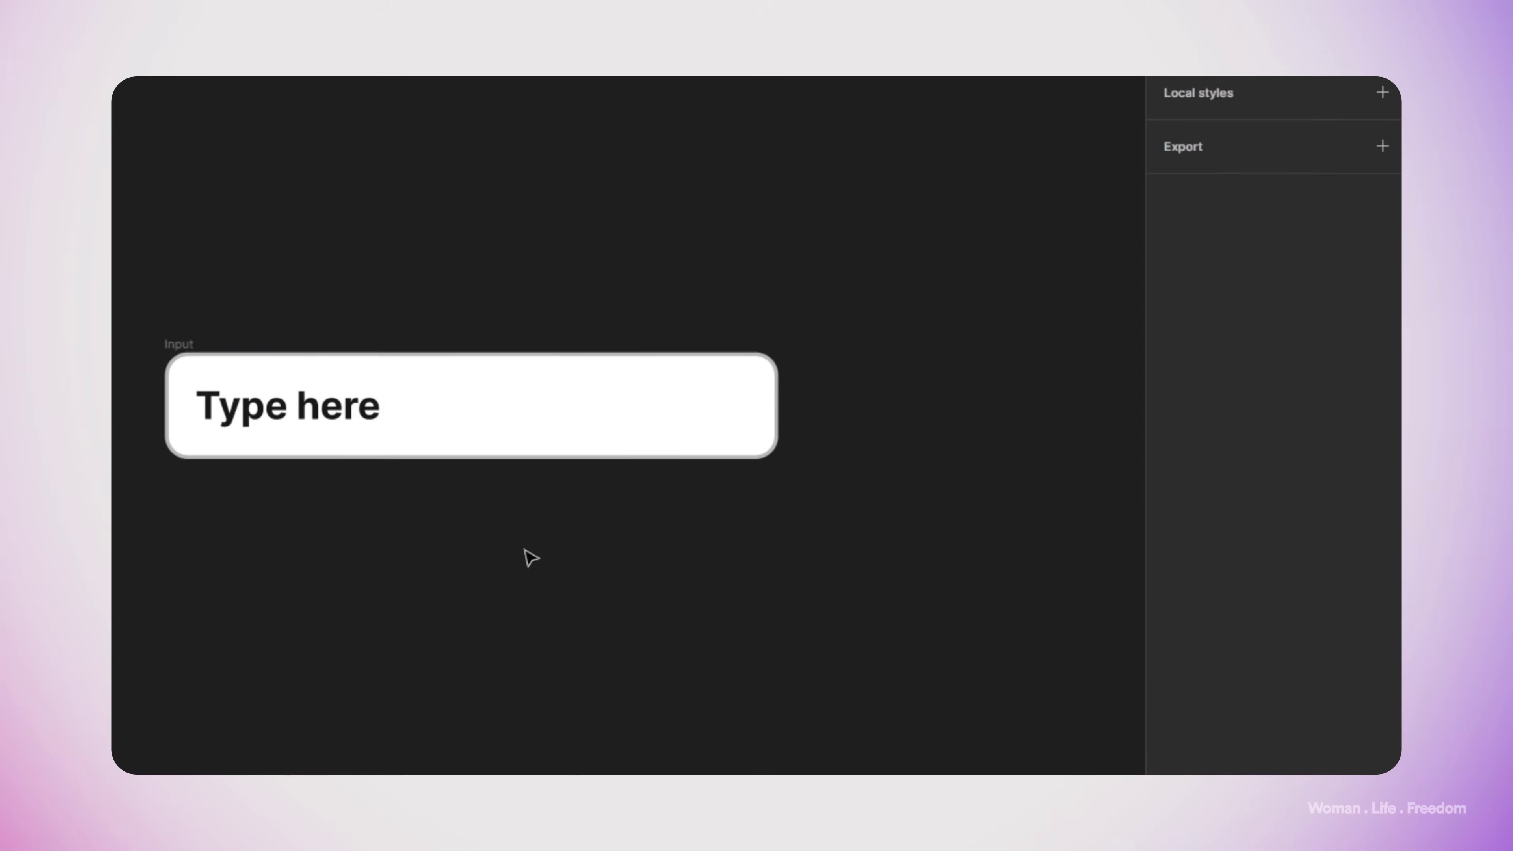
click(330, 410)
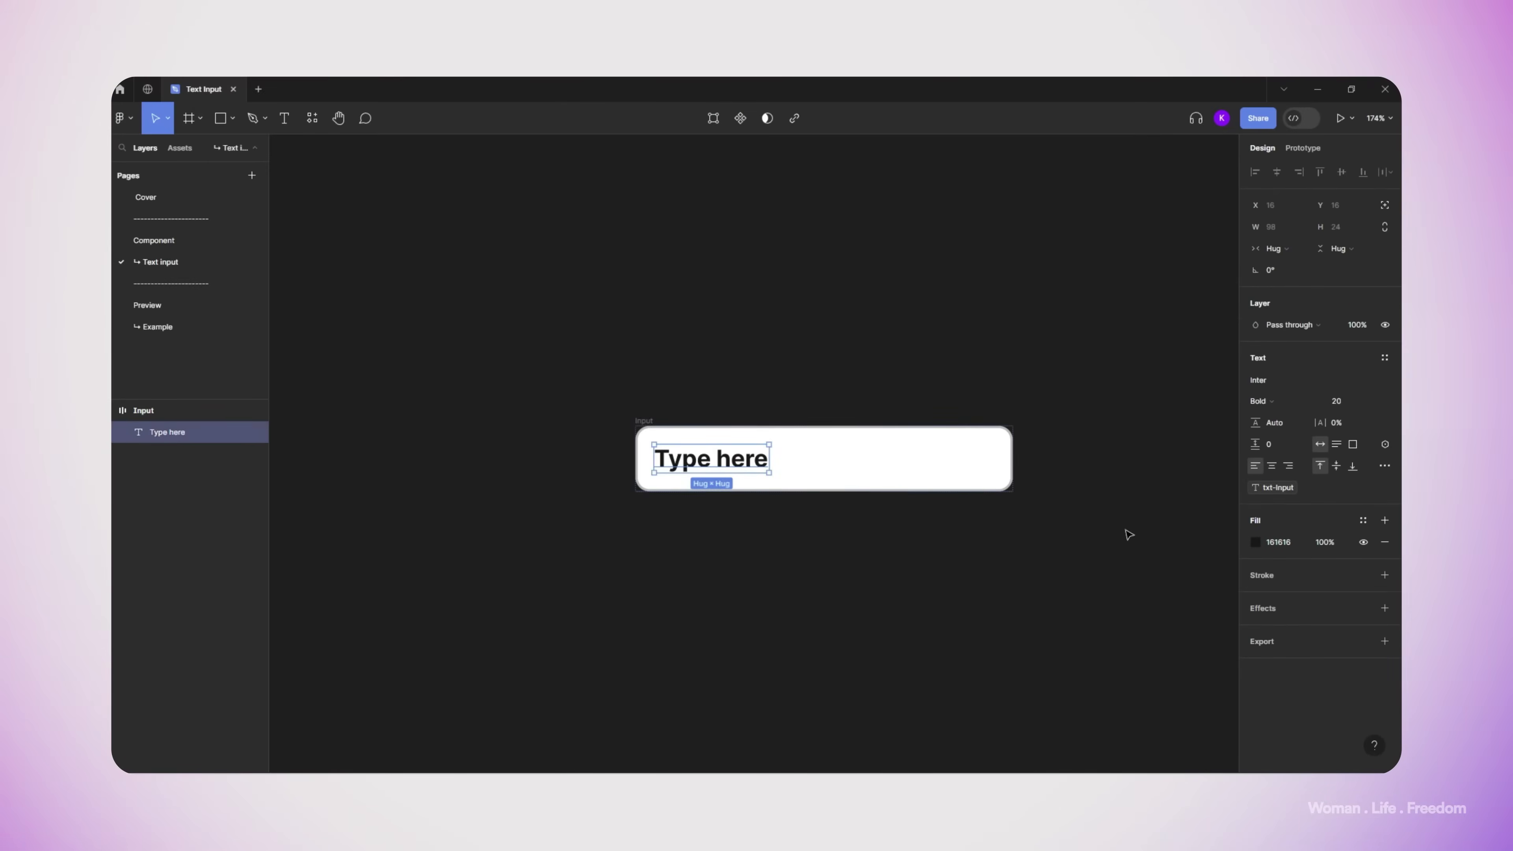
click(1253, 543)
click(1135, 544)
Step: Turn Input into a component with a State property and a second variant named Active
key(Escape)
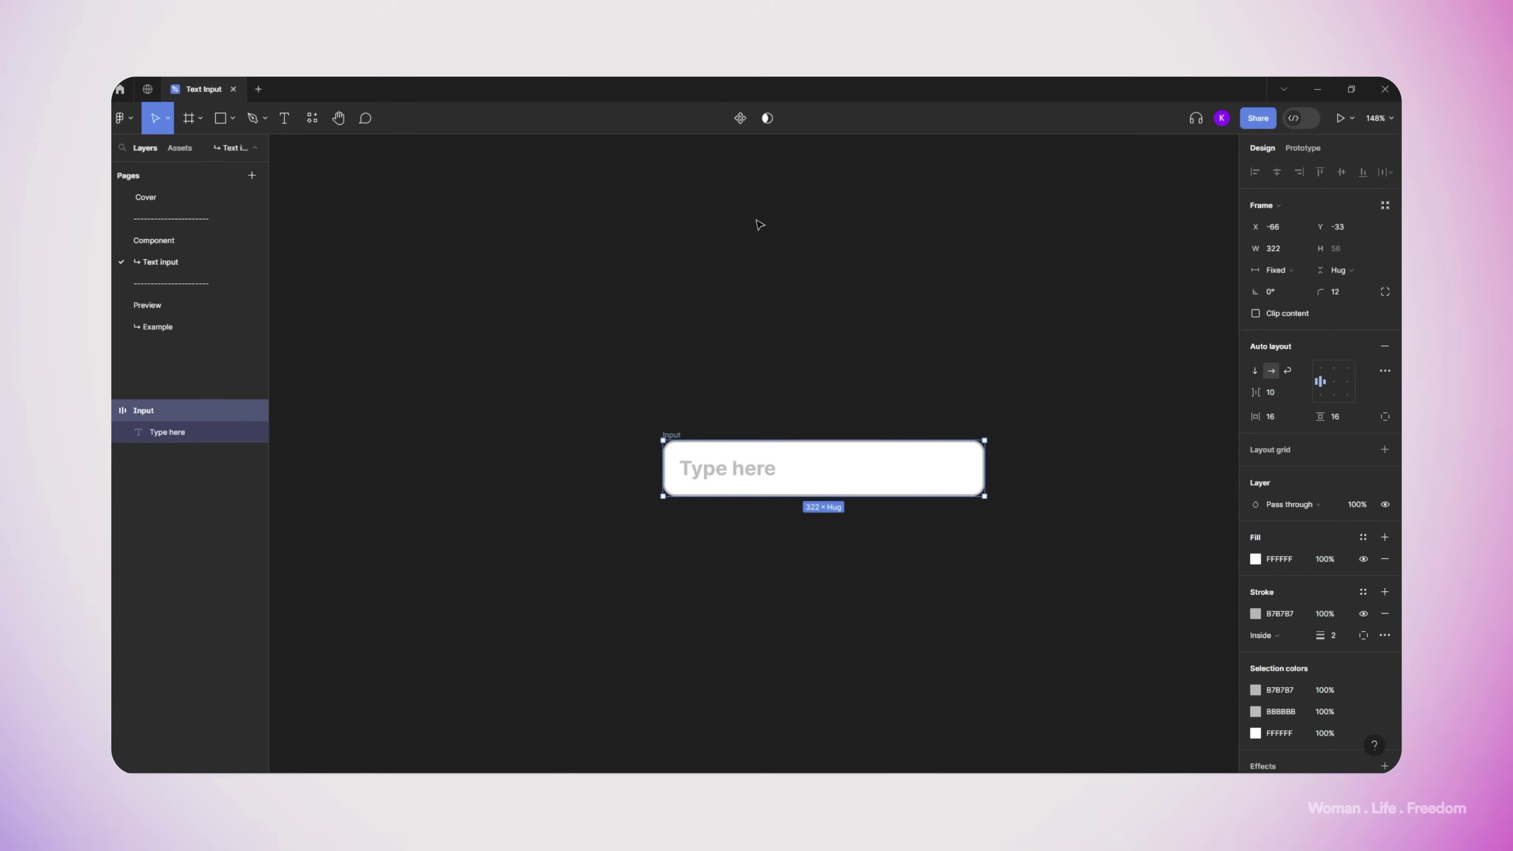
click(740, 119)
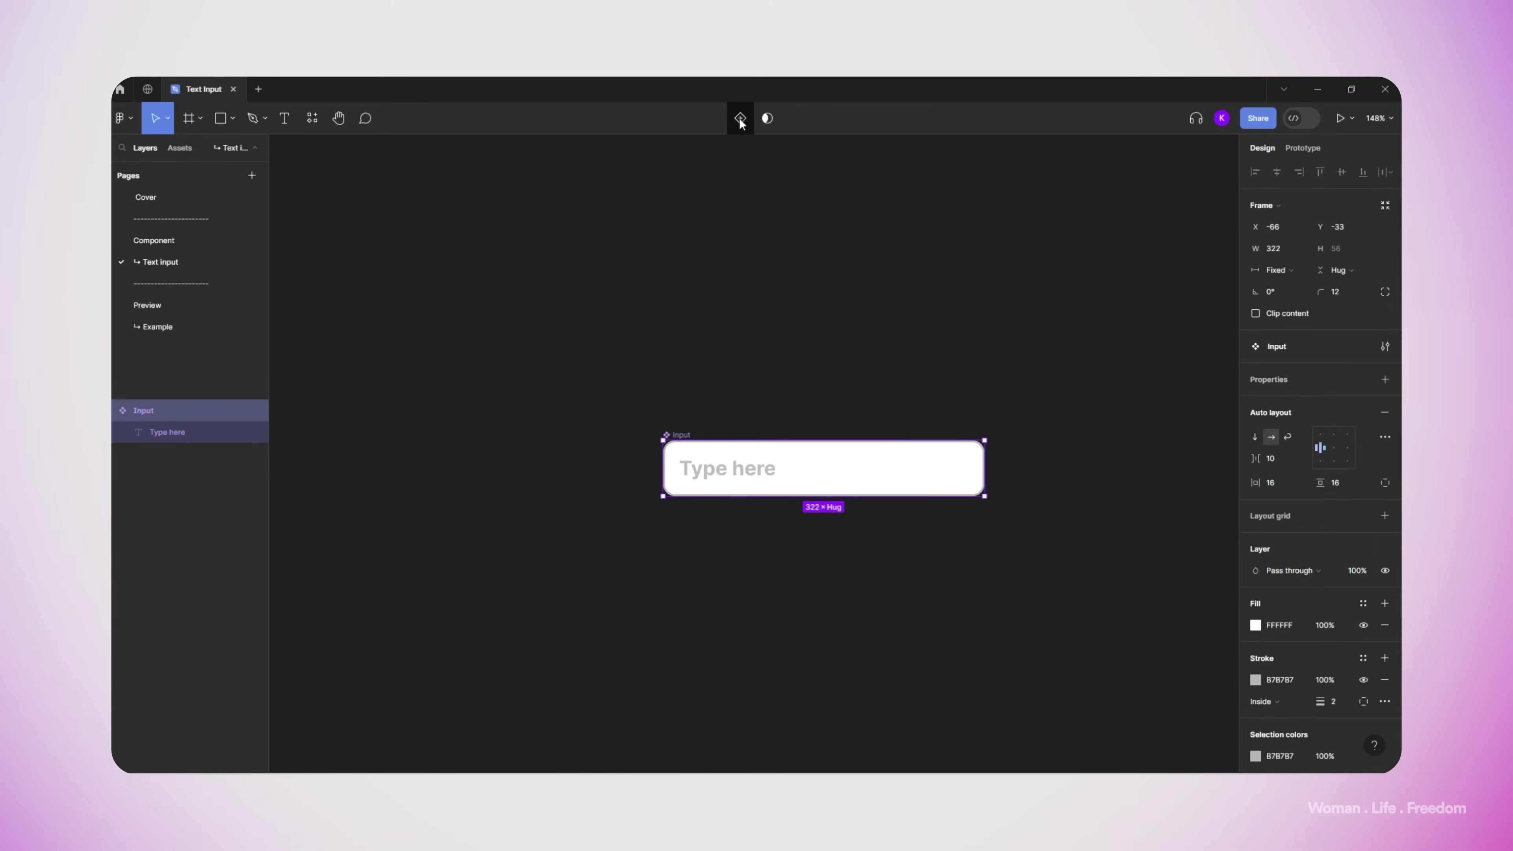
click(741, 119)
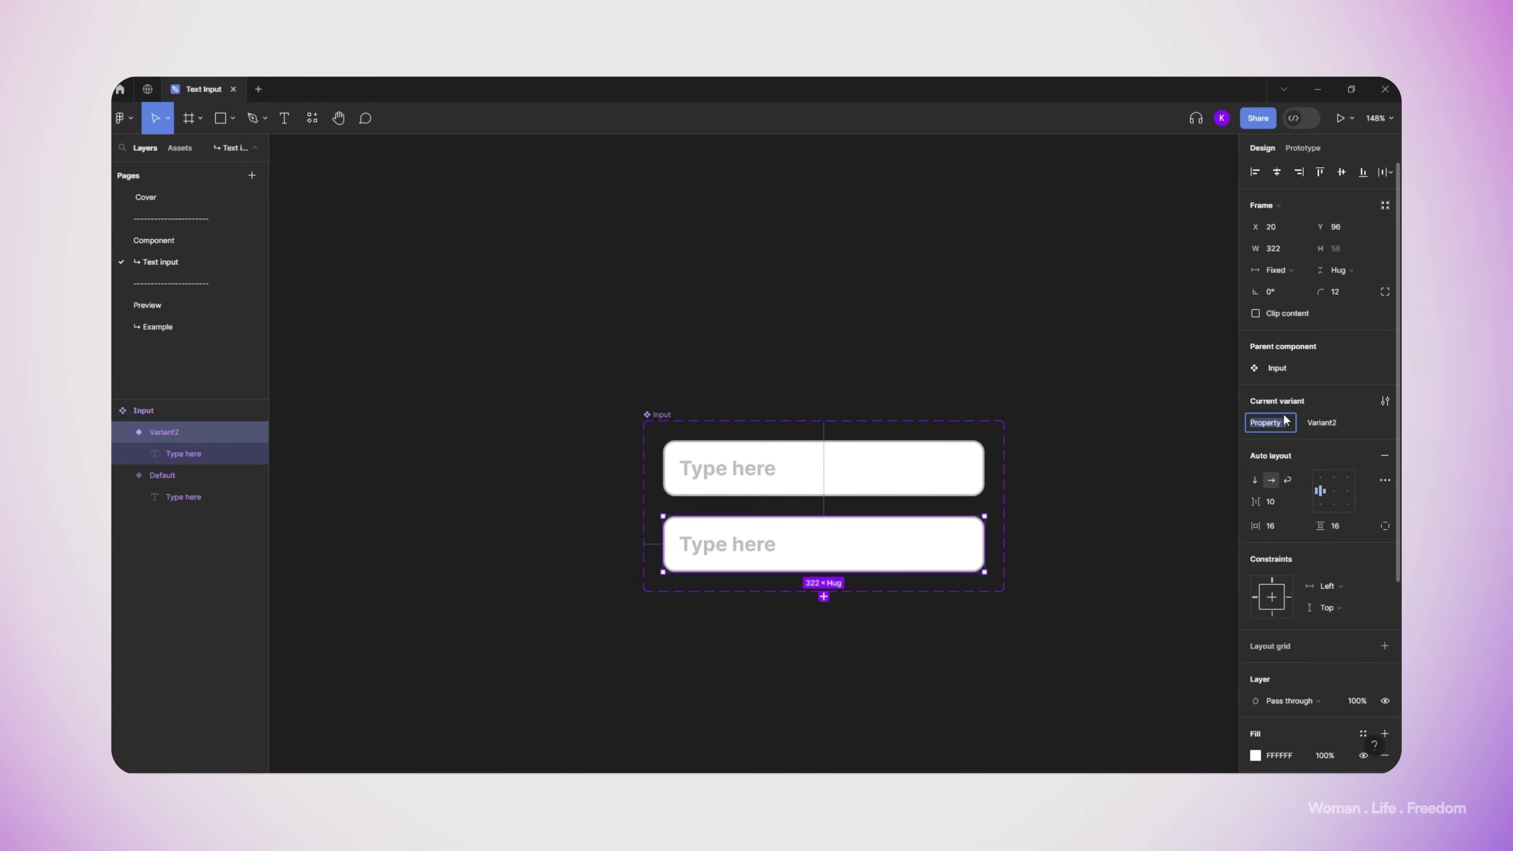
text(State)
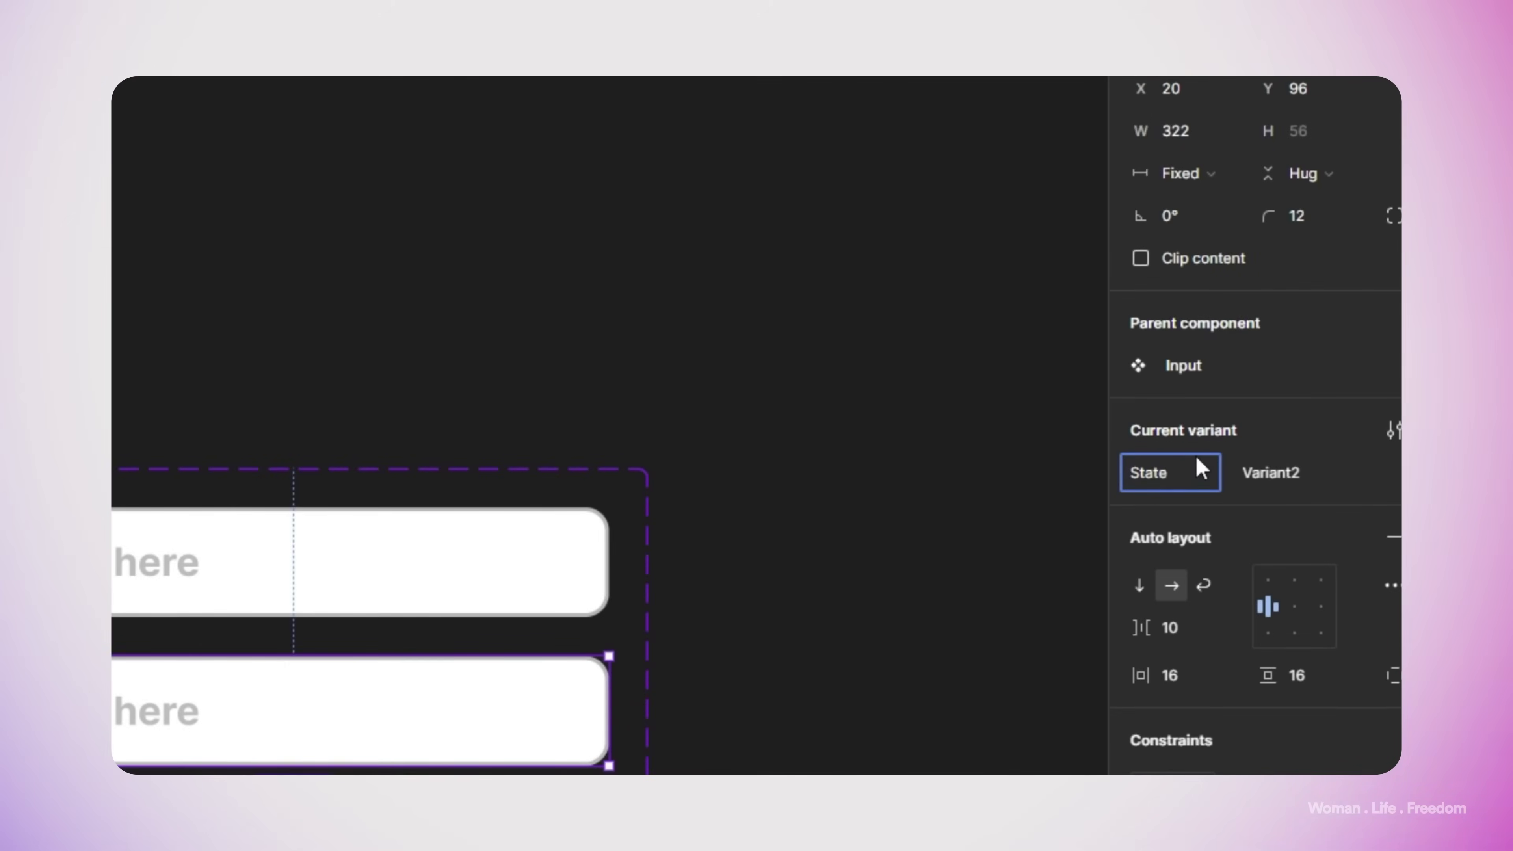
click(611, 689)
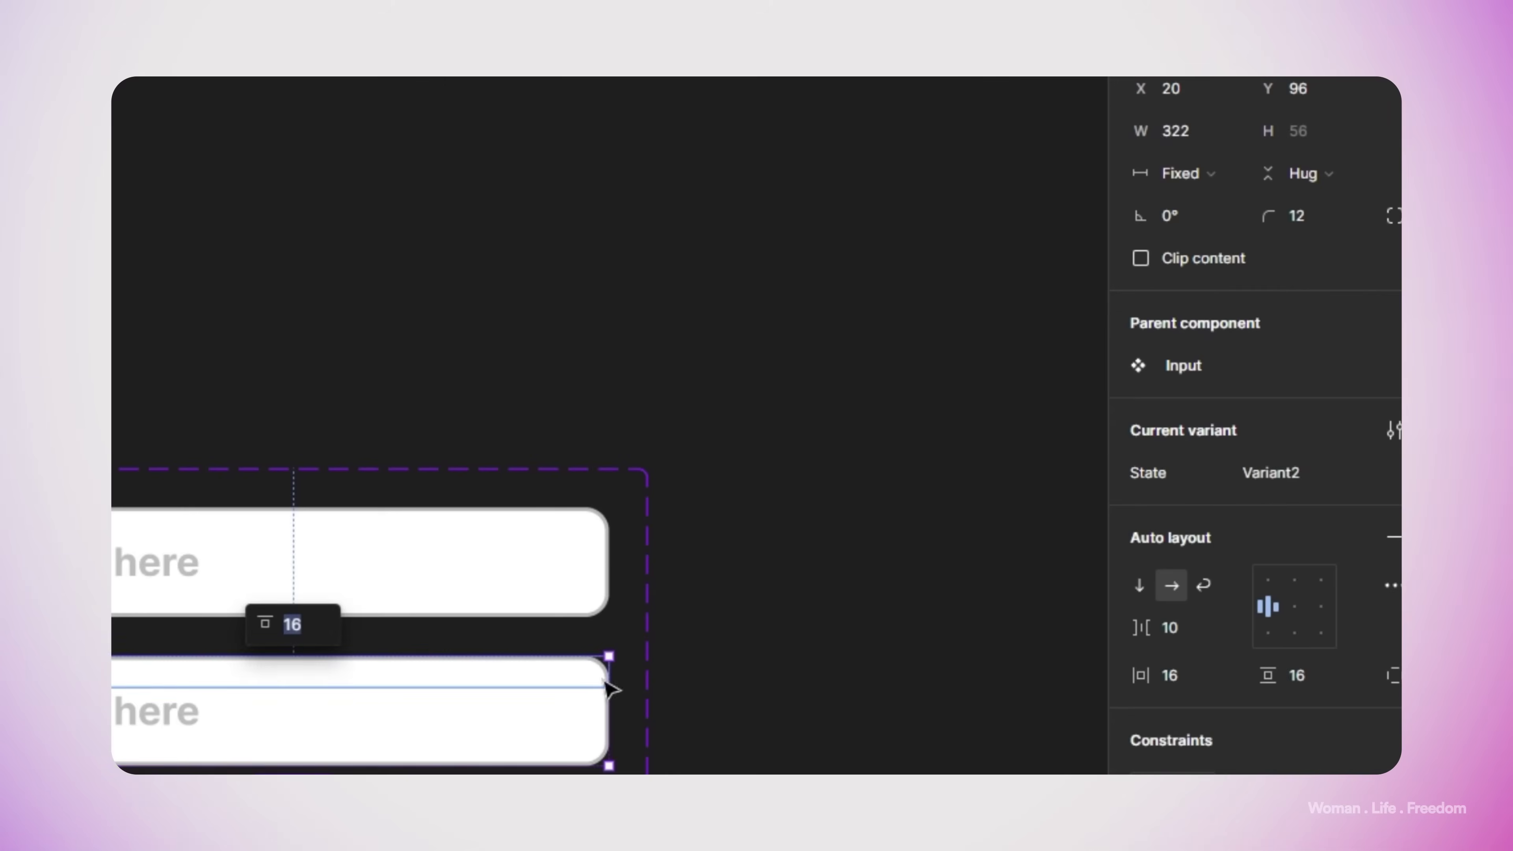
click(1280, 477)
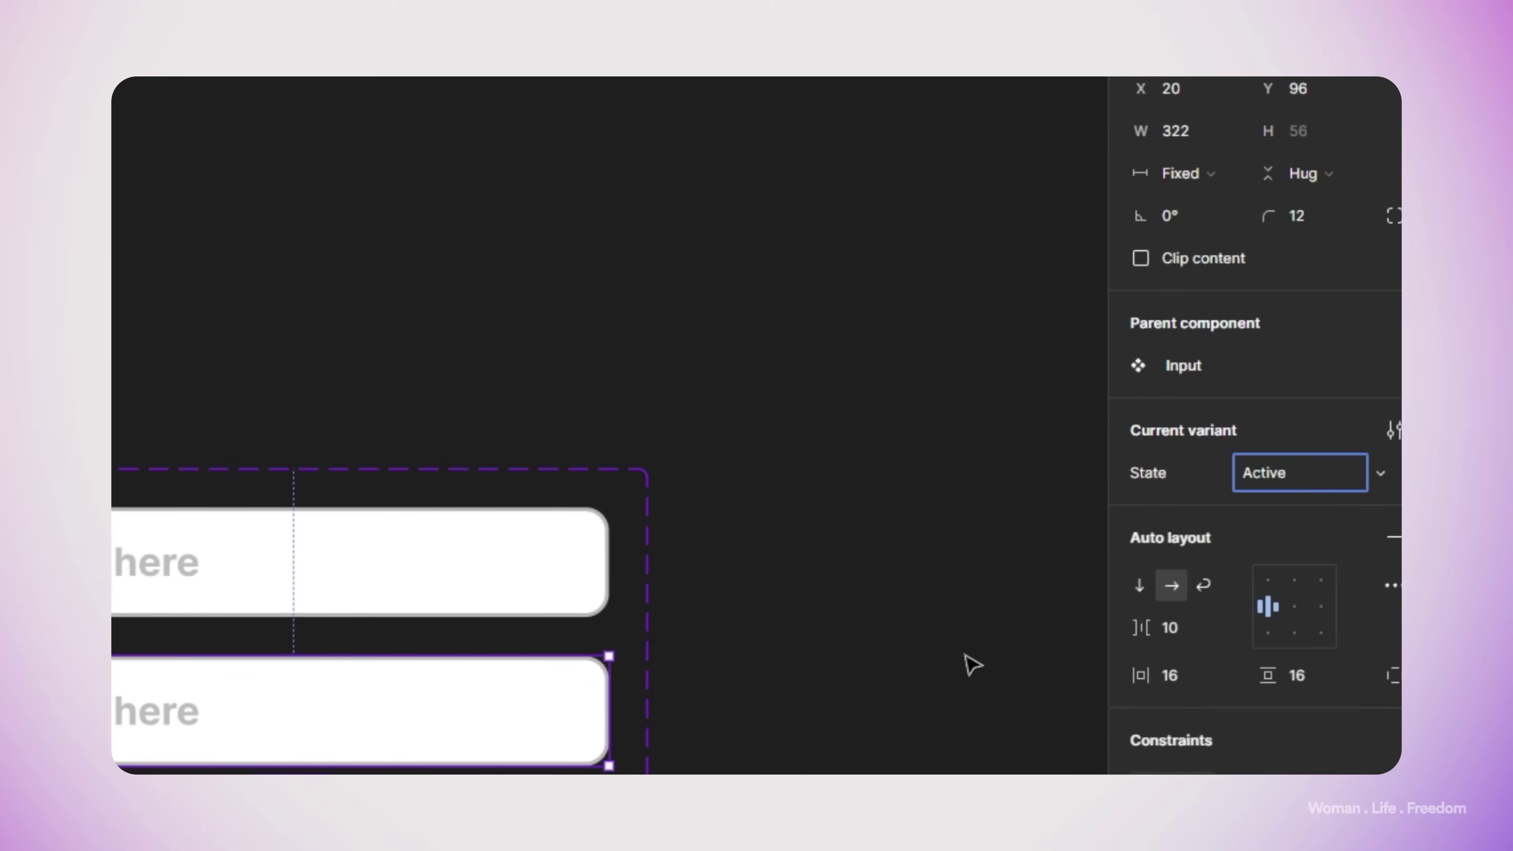
Step: Give the Active variant a purple 6202FF border and darker 585555 text
scroll(1305, 656, down, 5)
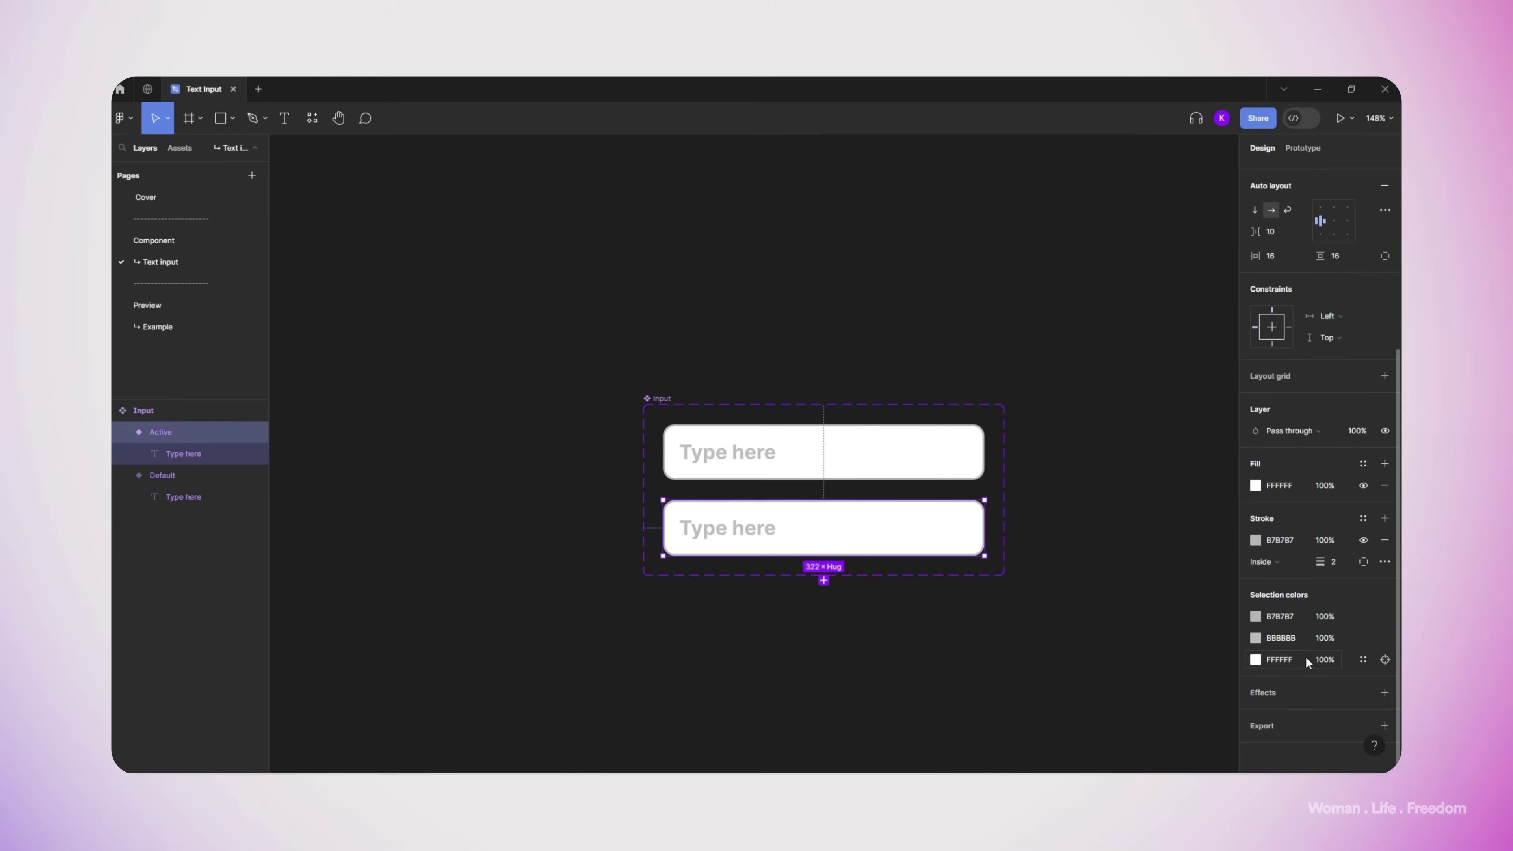
click(1256, 541)
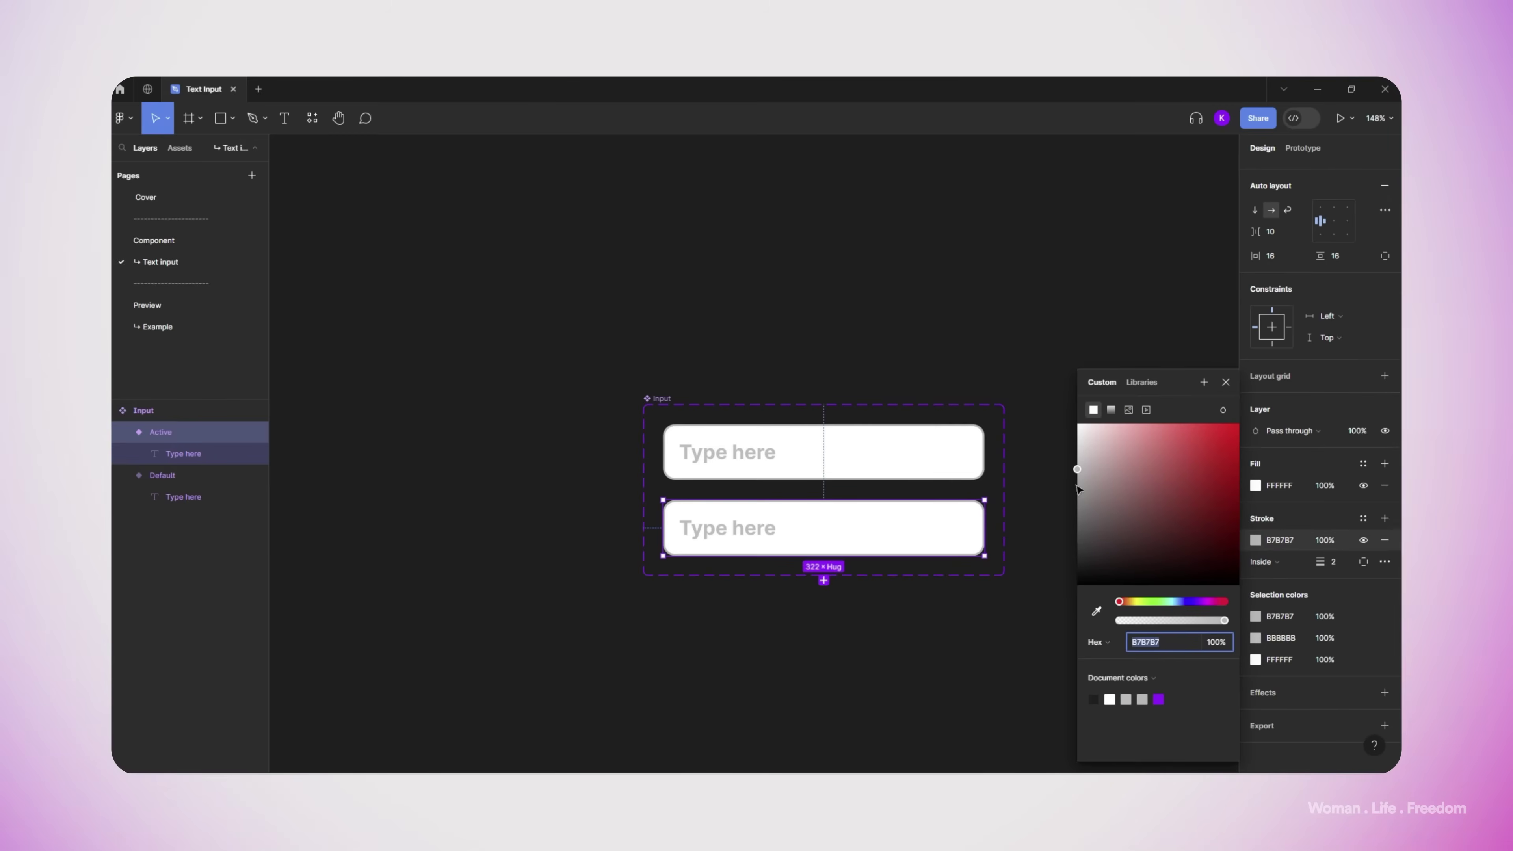
click(1194, 602)
drag(1209, 488, 1227, 465)
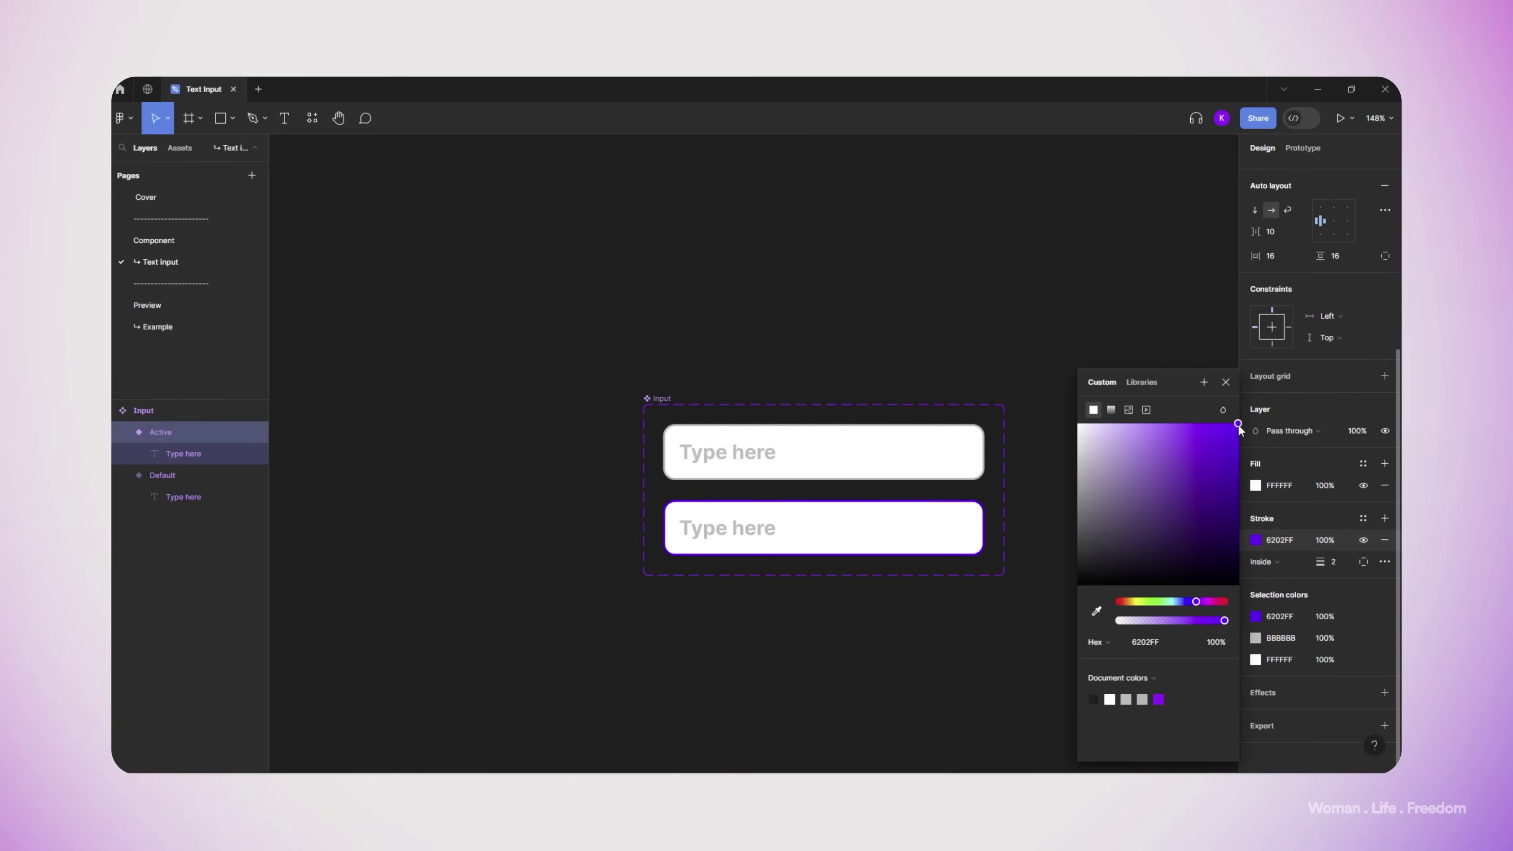
key(Return)
click(1255, 597)
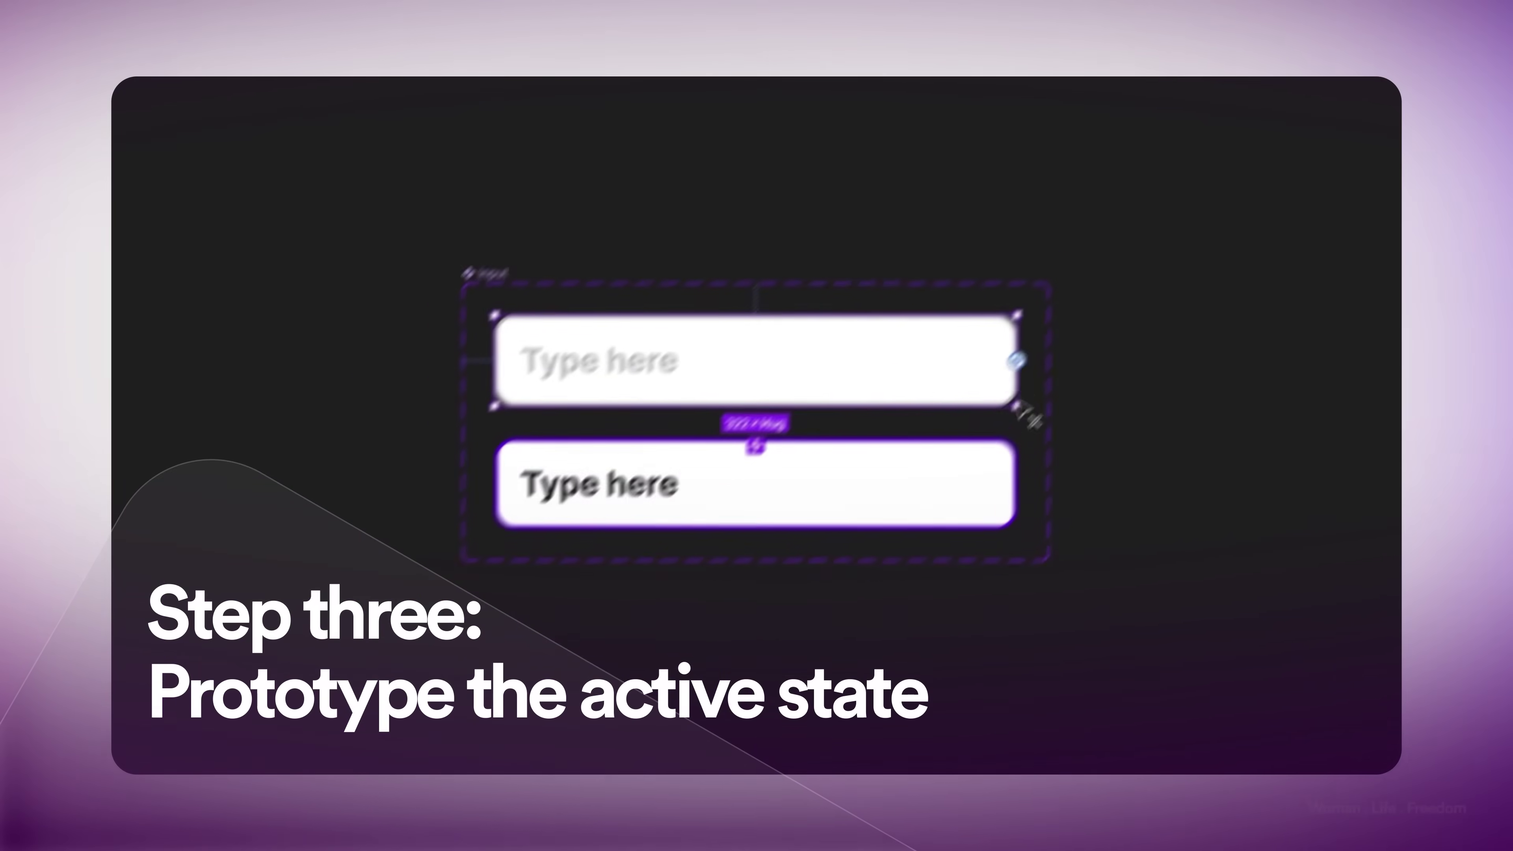
Step: Link Default to Active on click, then preview an Input instance inside a white Preview frame
drag(1016, 361, 990, 429)
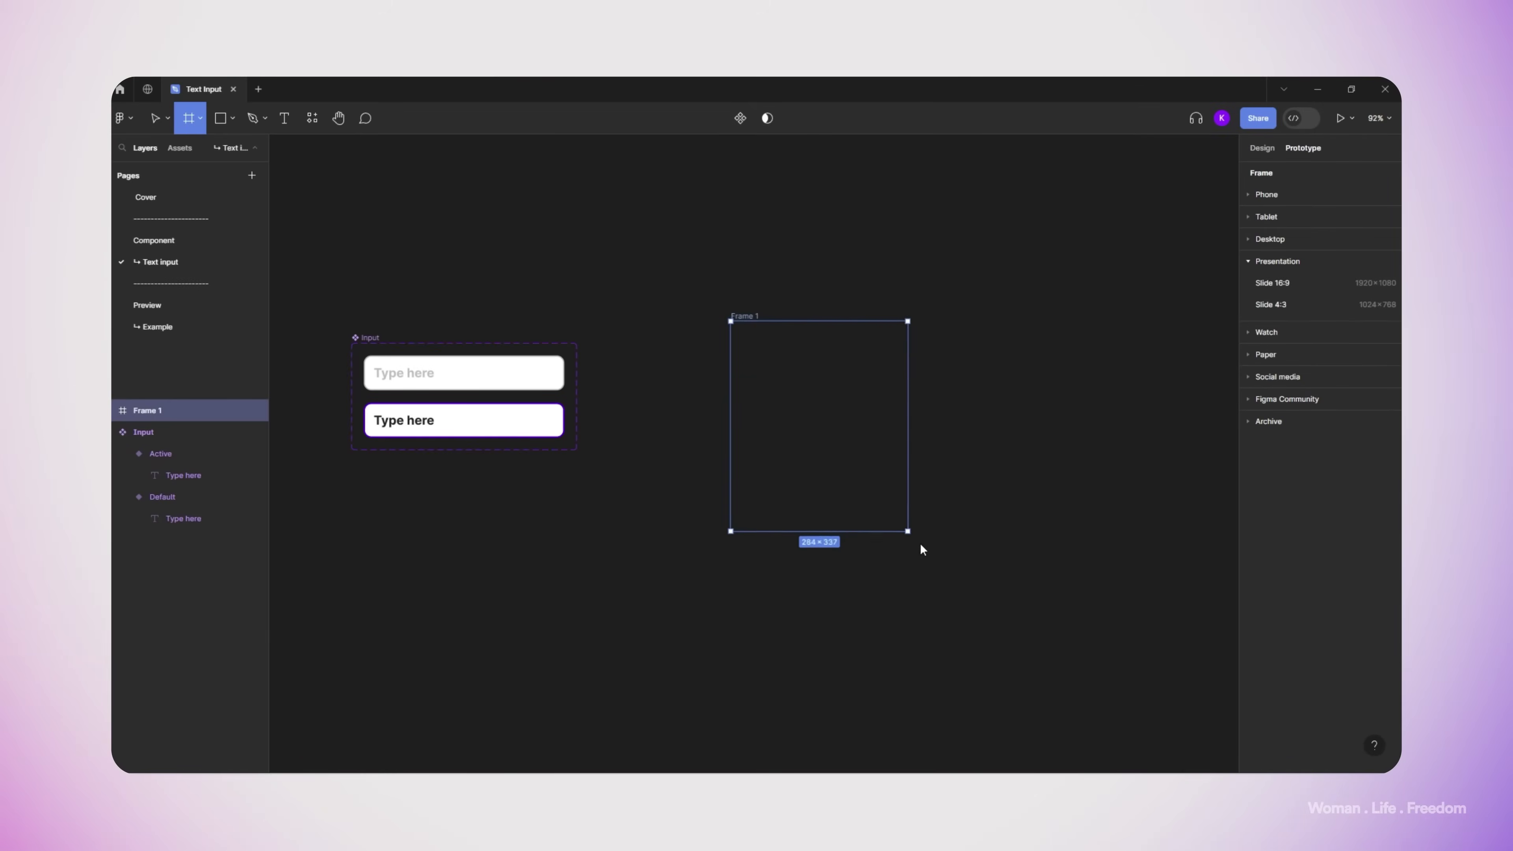
drag(920, 546, 1029, 618)
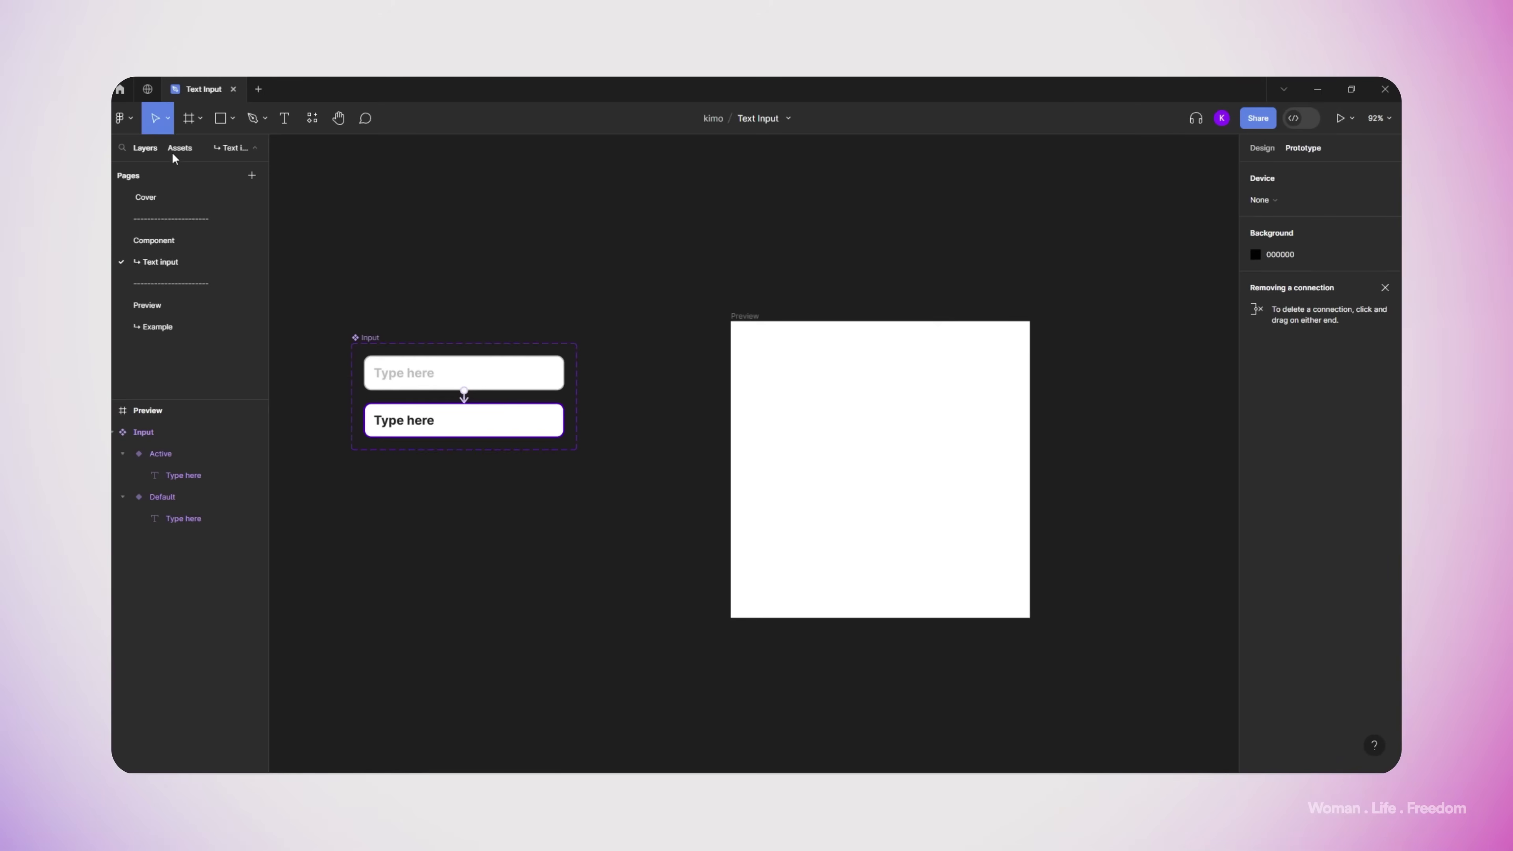
click(173, 150)
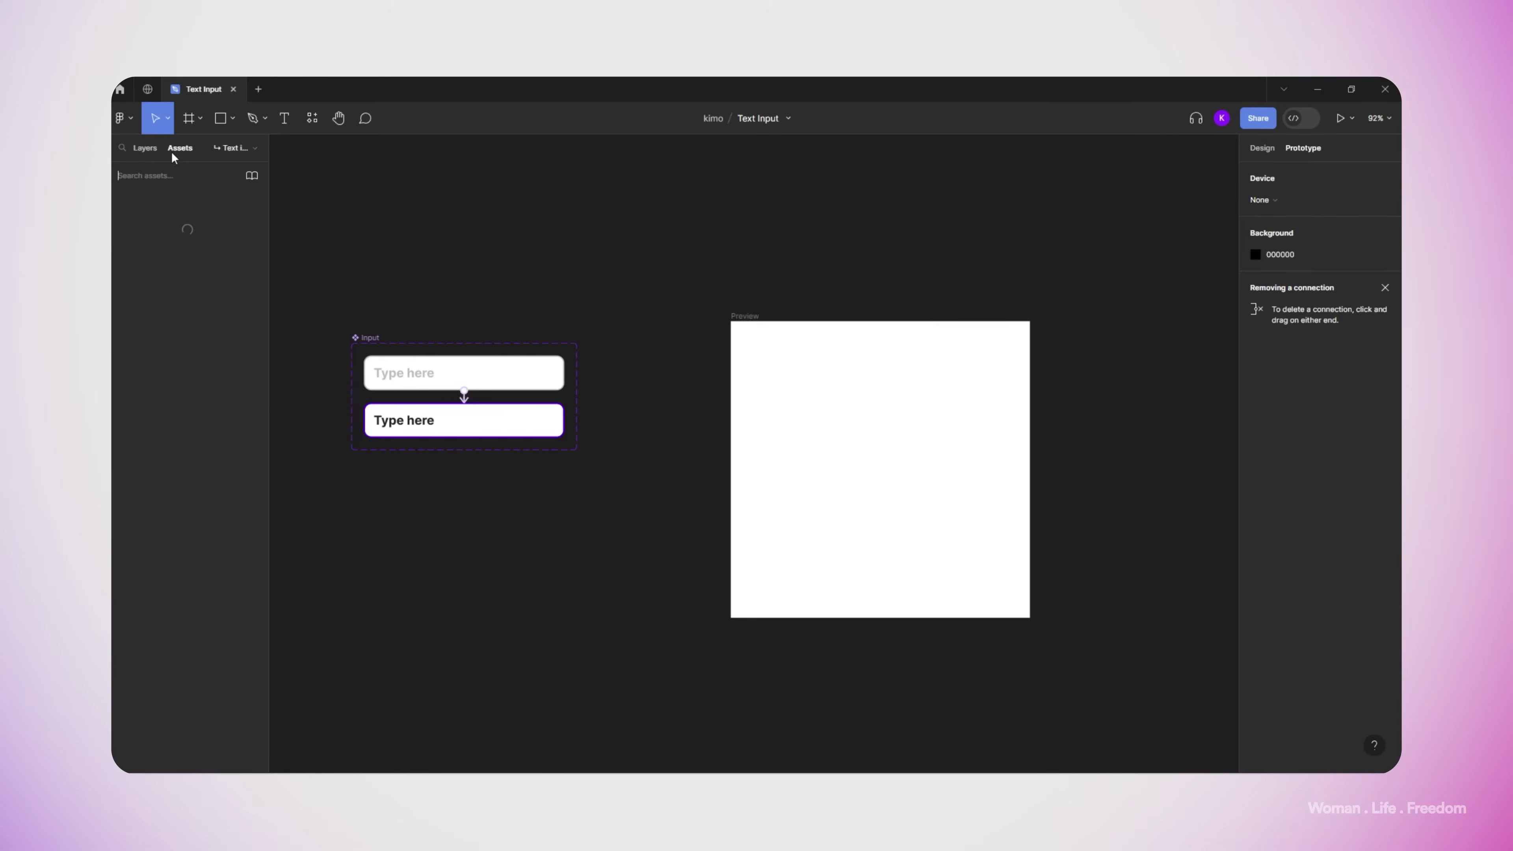
drag(143, 265, 803, 451)
click(725, 296)
key(shift+space)
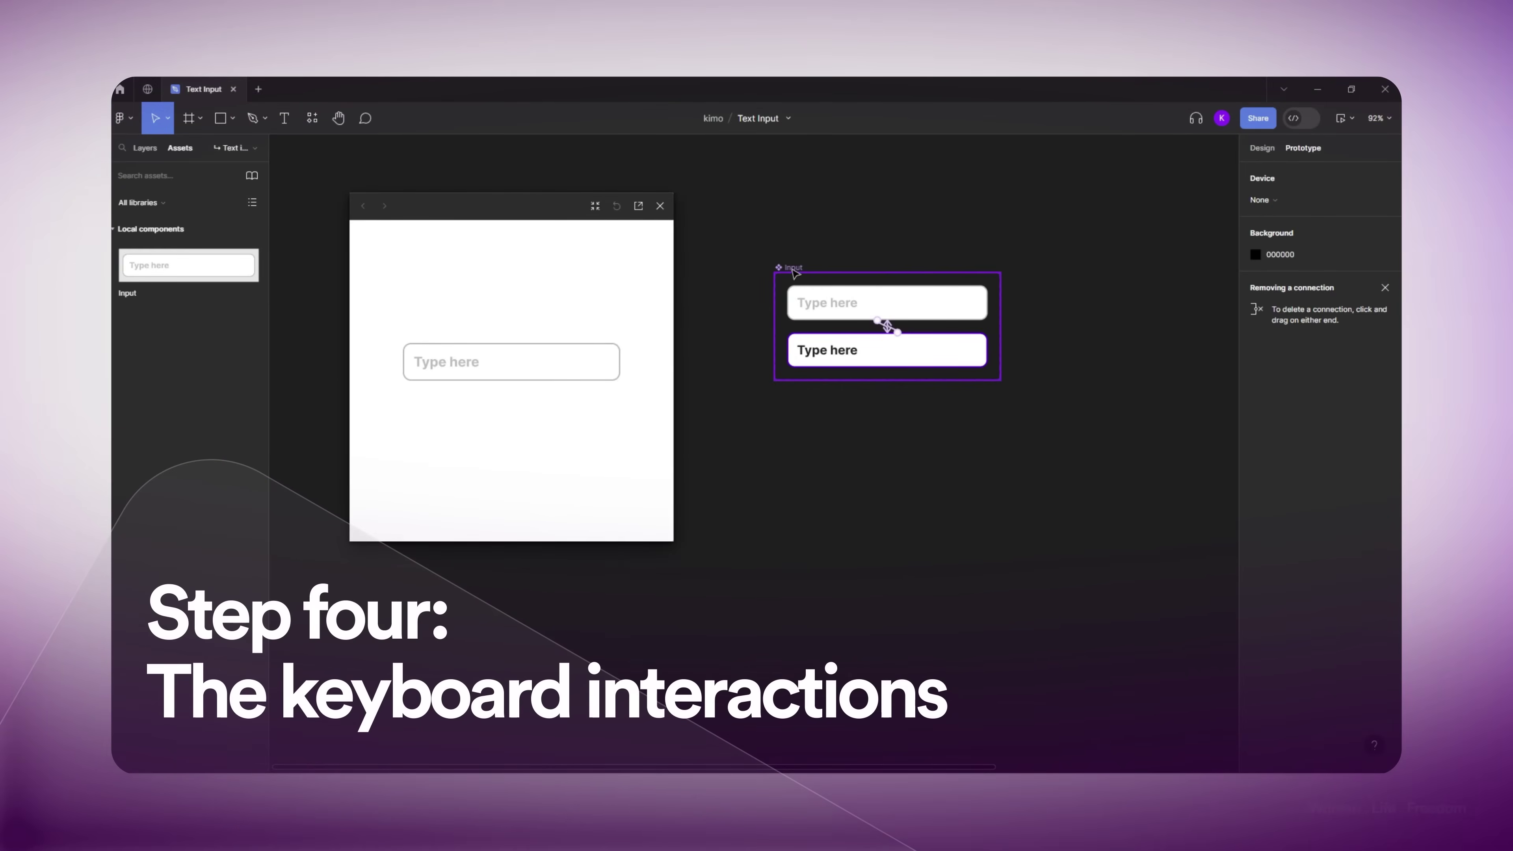
Step: Add a Key/Gamepad interaction to the Active variant triggered by the Q key
click(792, 267)
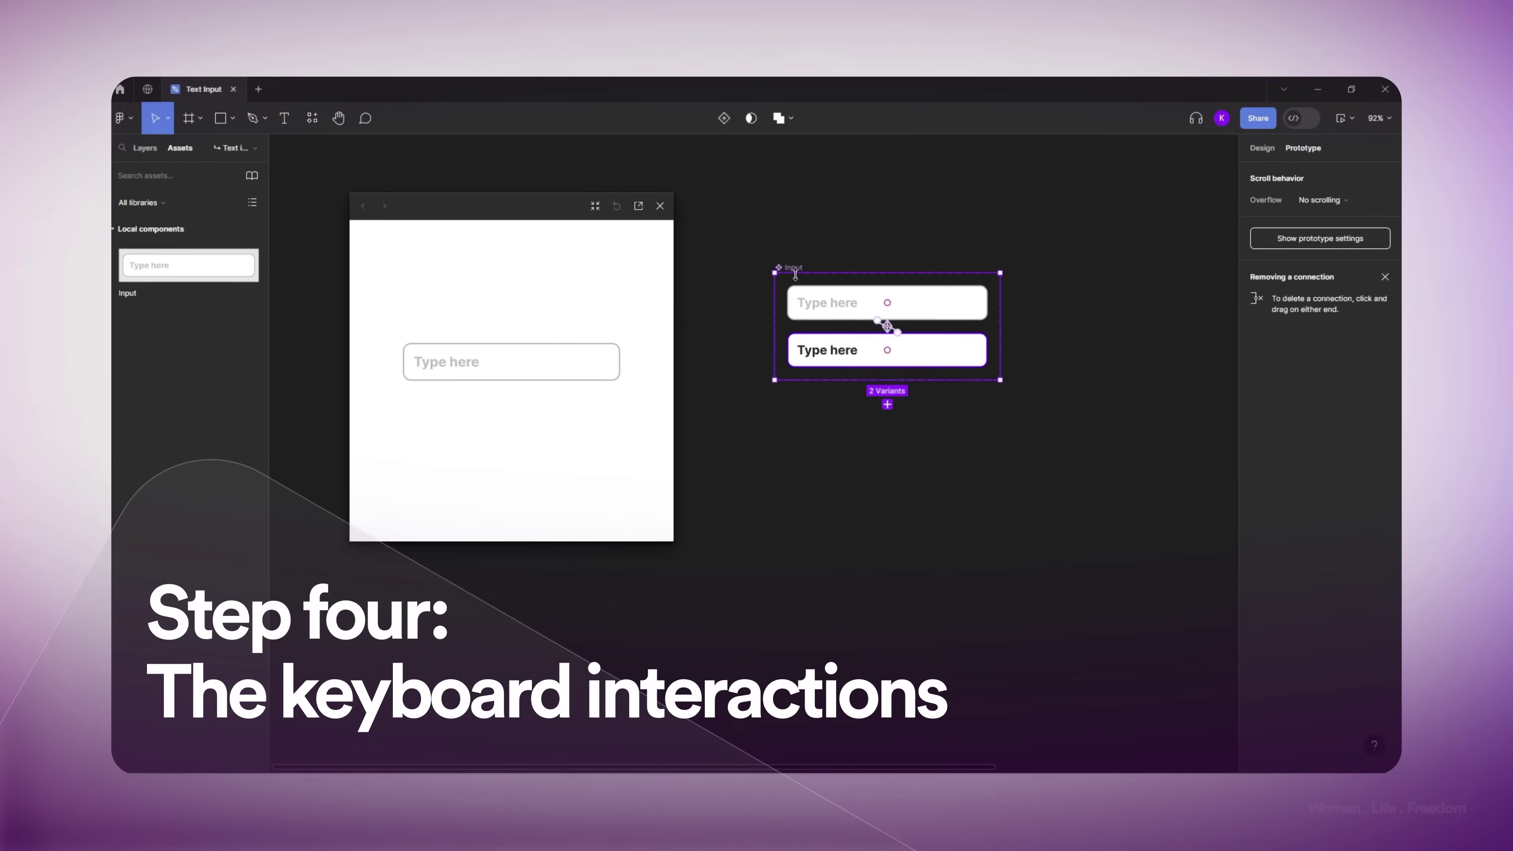
click(830, 364)
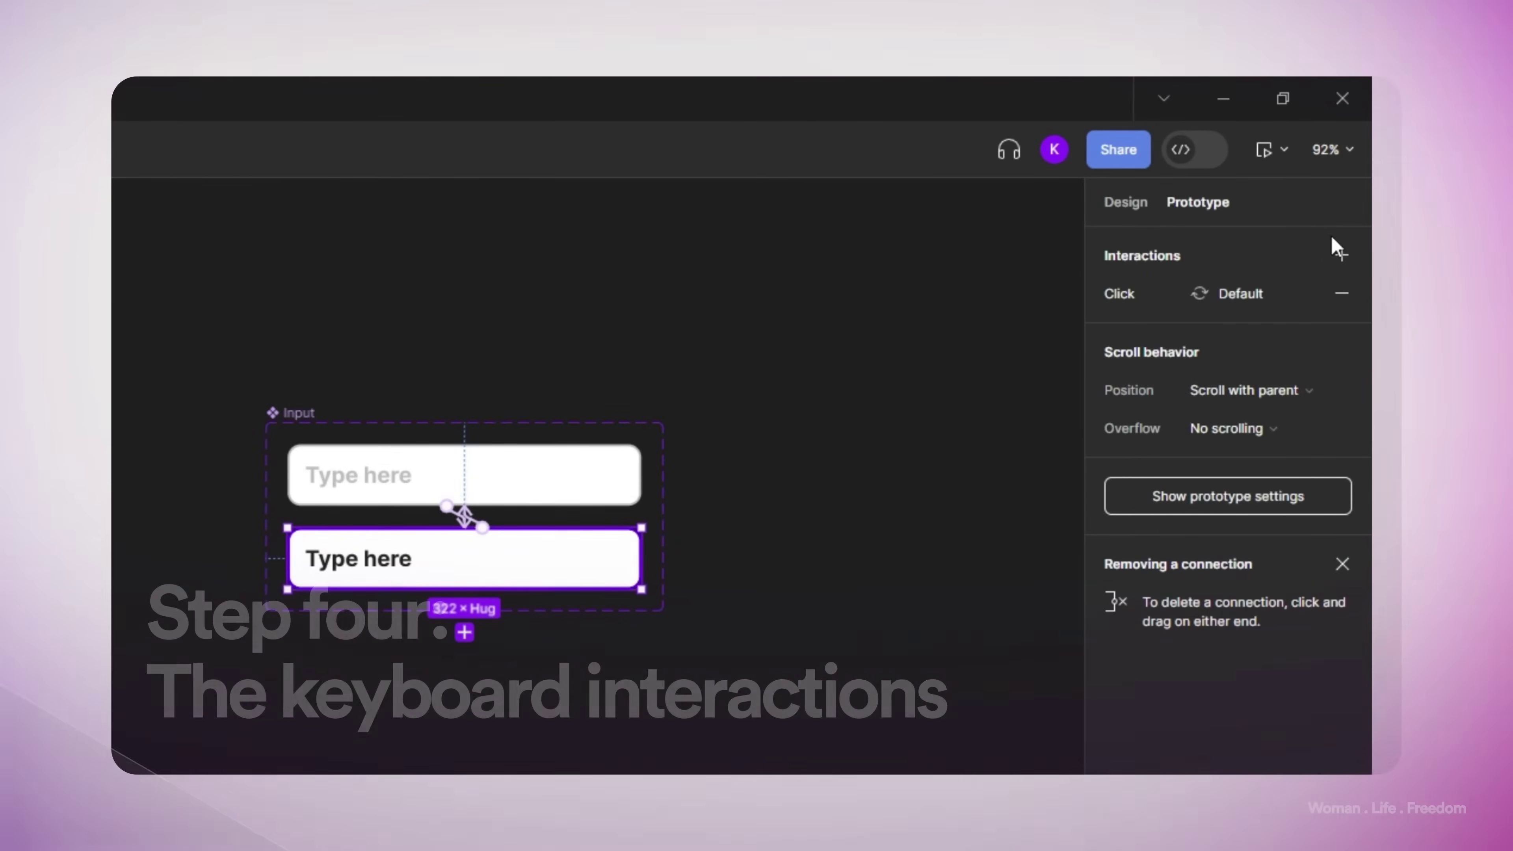
click(1354, 251)
click(868, 291)
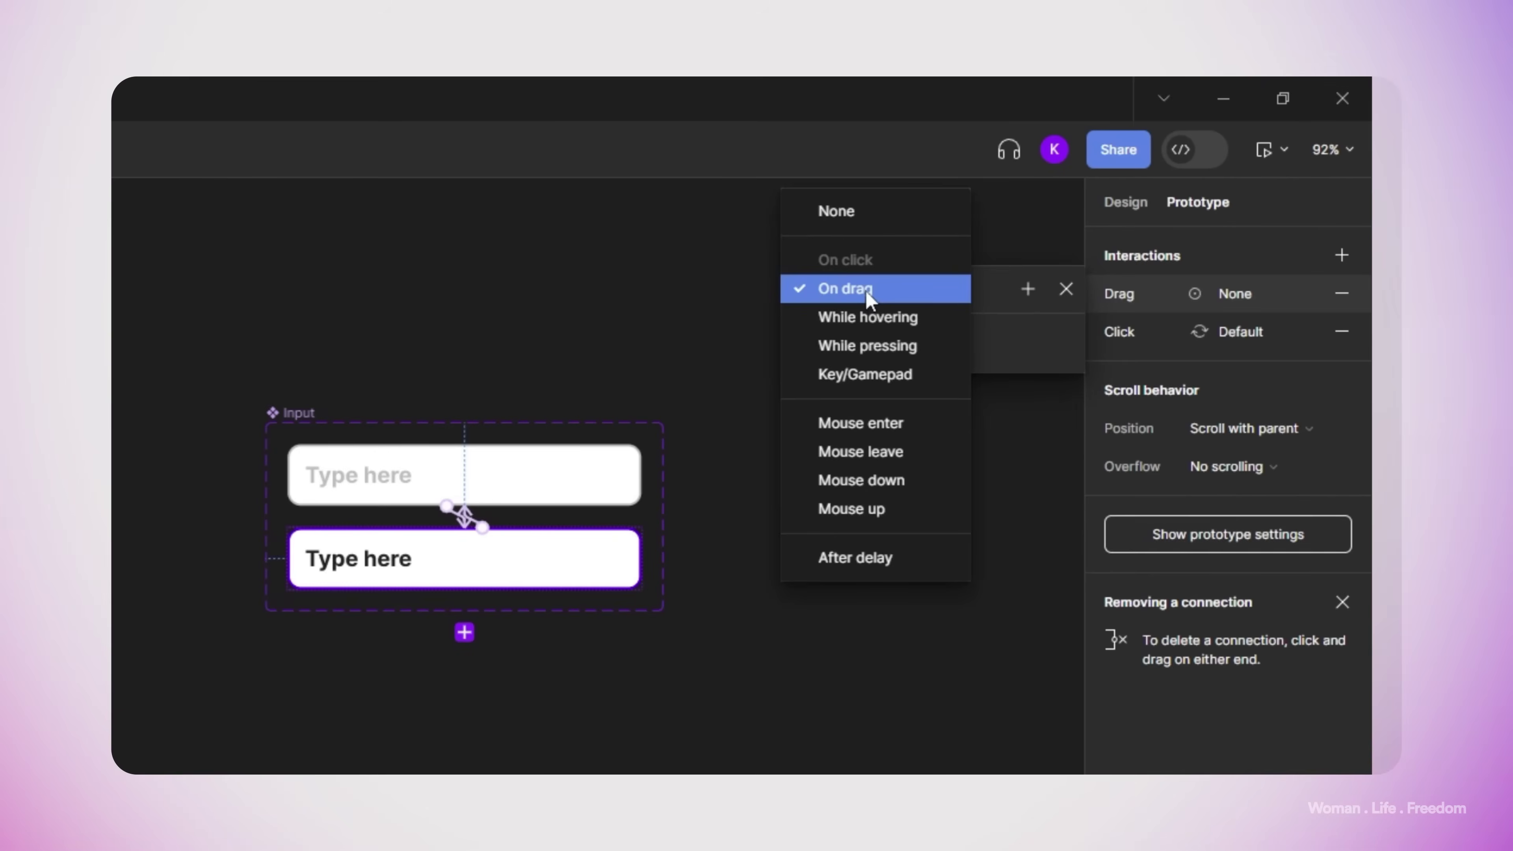
click(863, 374)
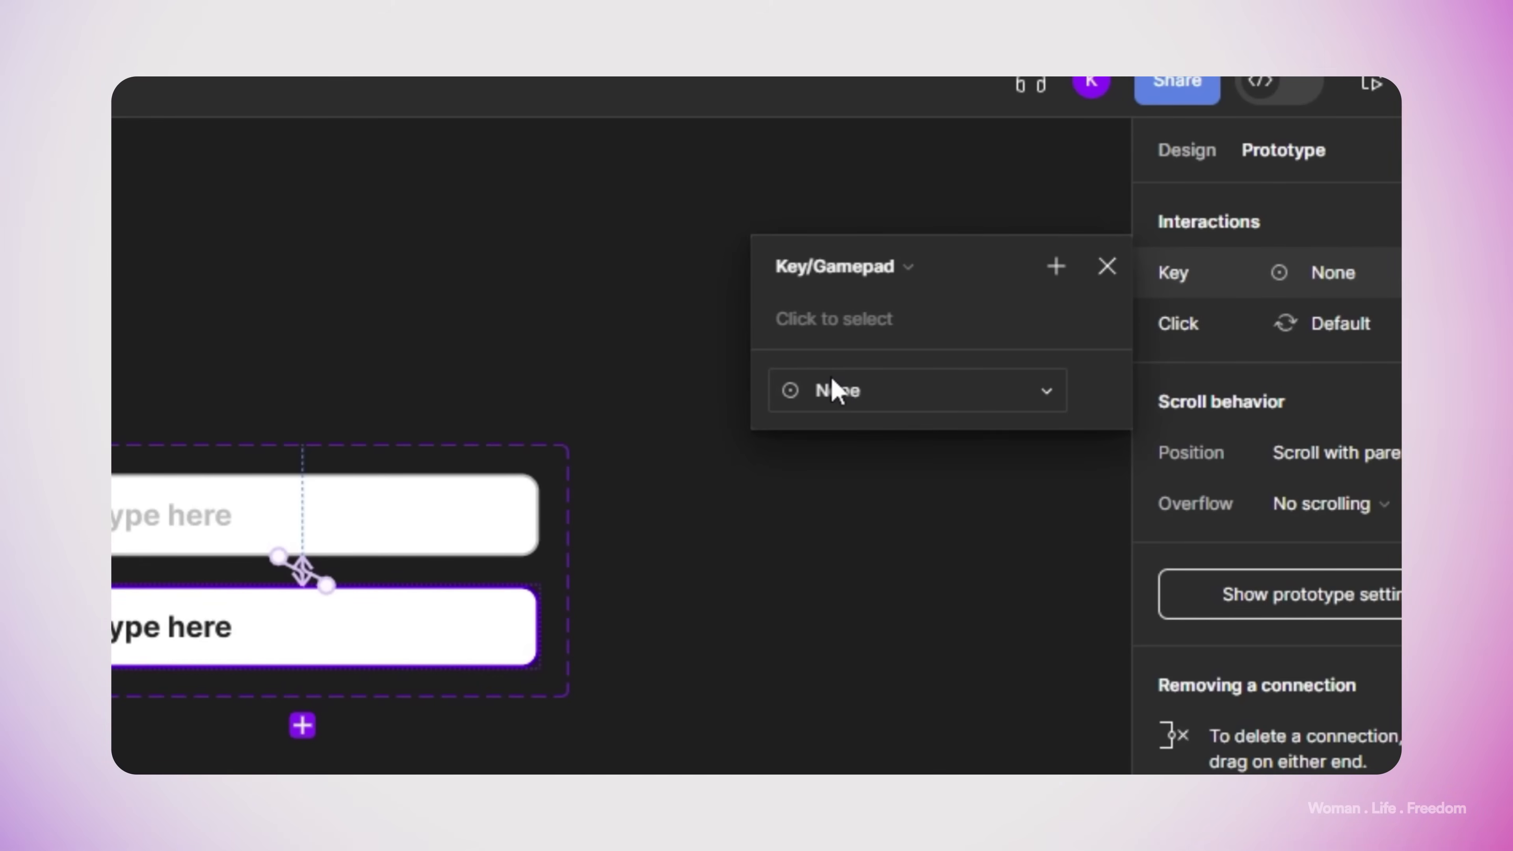
click(842, 318)
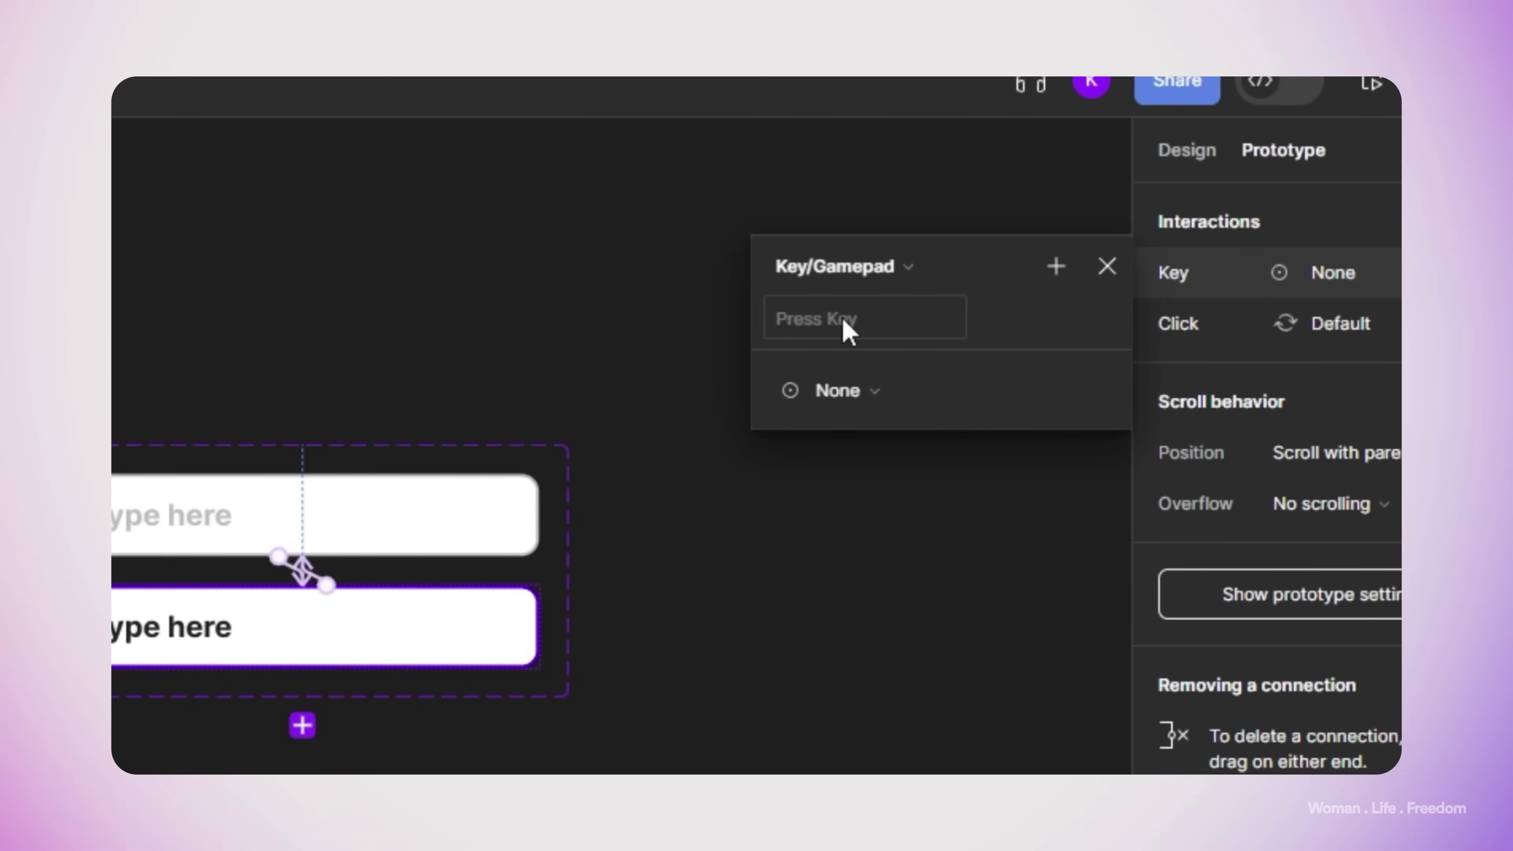
key(q)
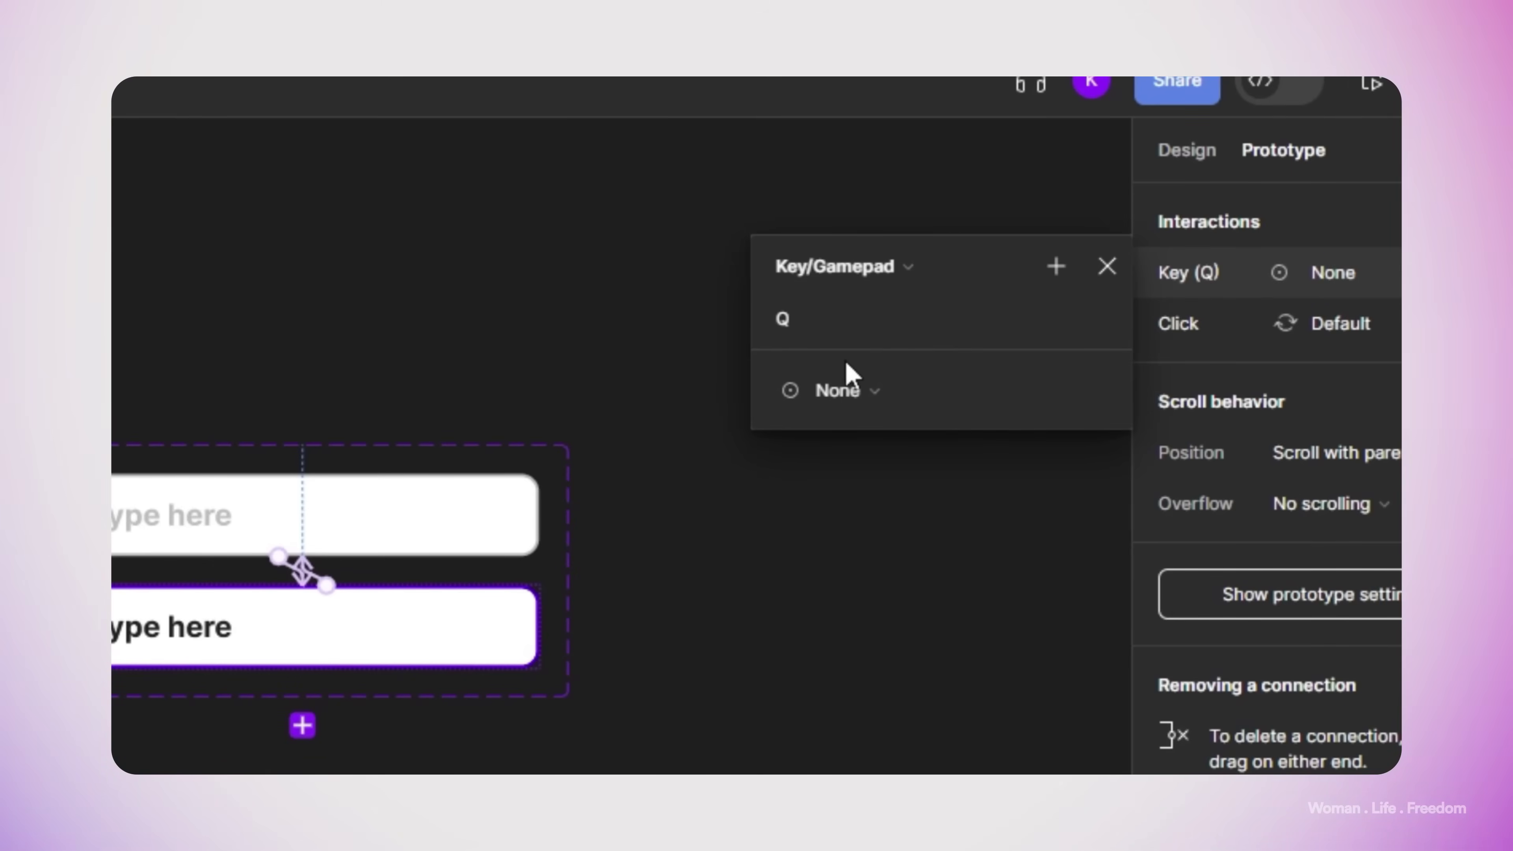
Step: Make the Q interaction a conditional testing txt-Input == 'Type here' and add an if-branch action
click(838, 390)
click(884, 424)
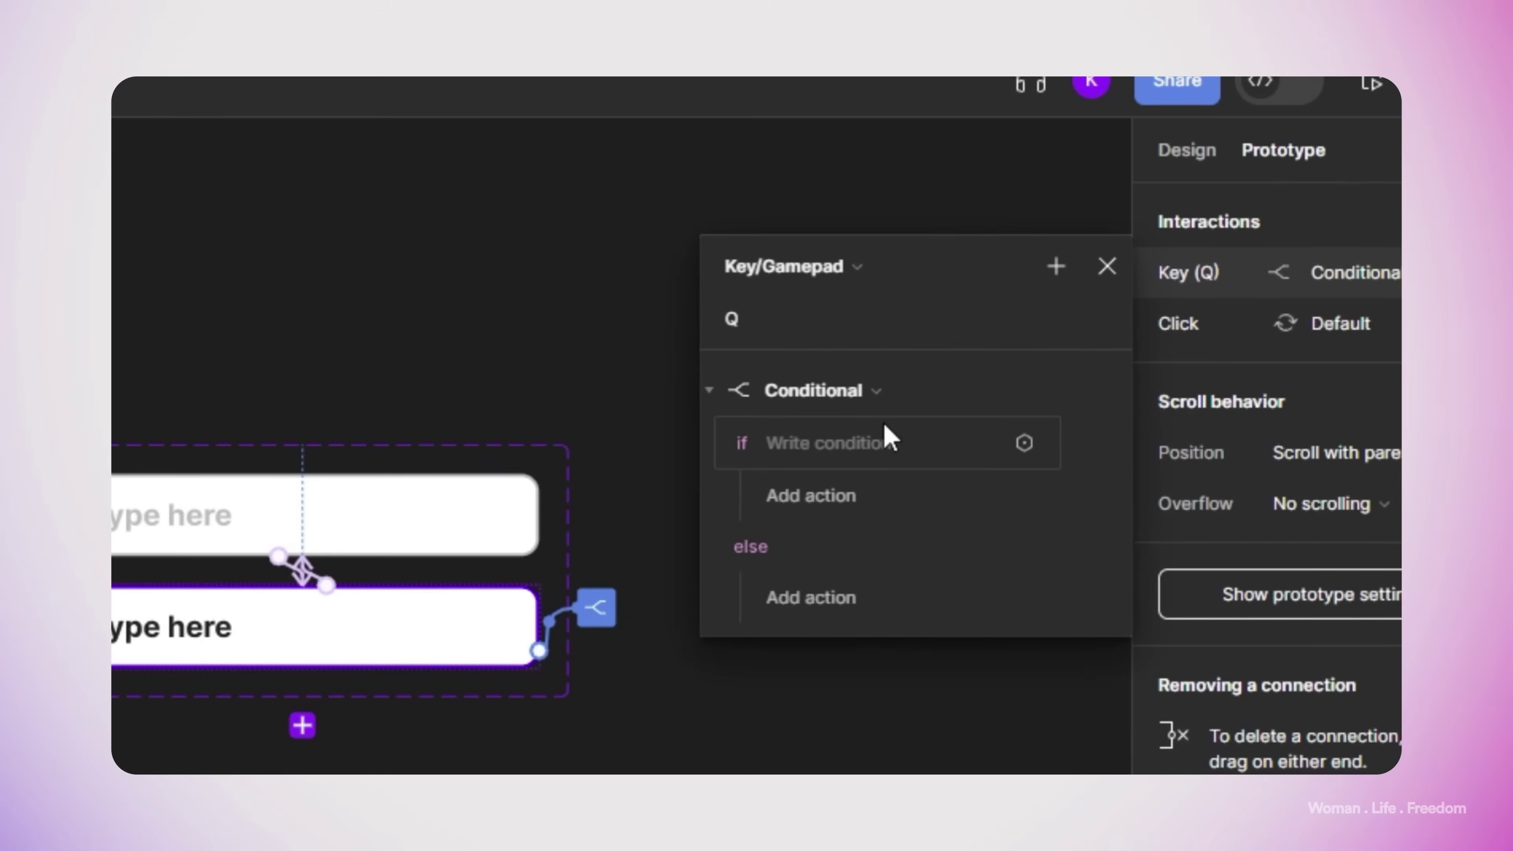
click(845, 435)
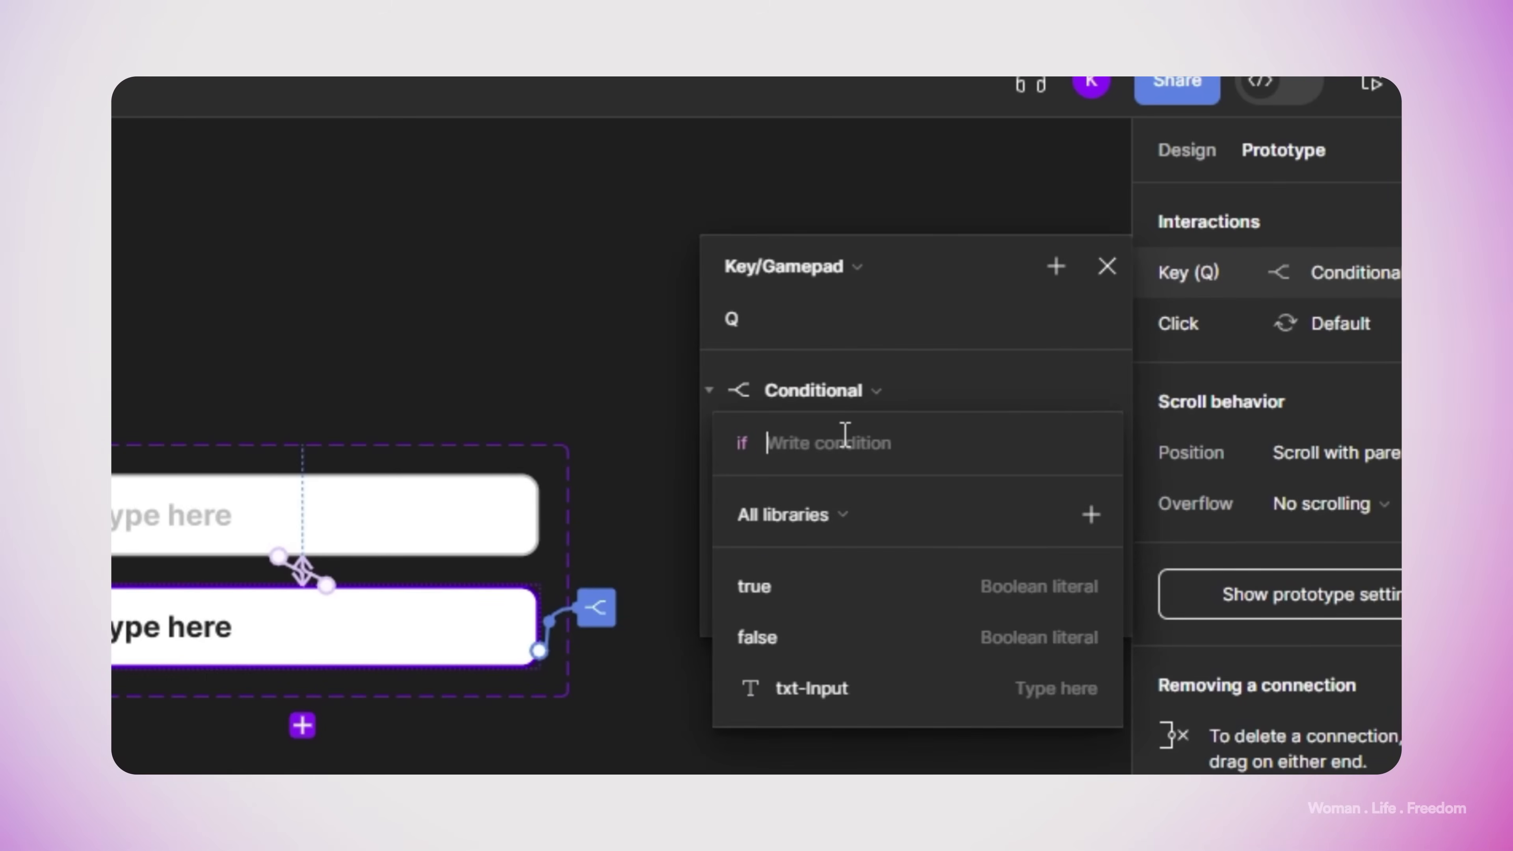
click(830, 686)
click(791, 585)
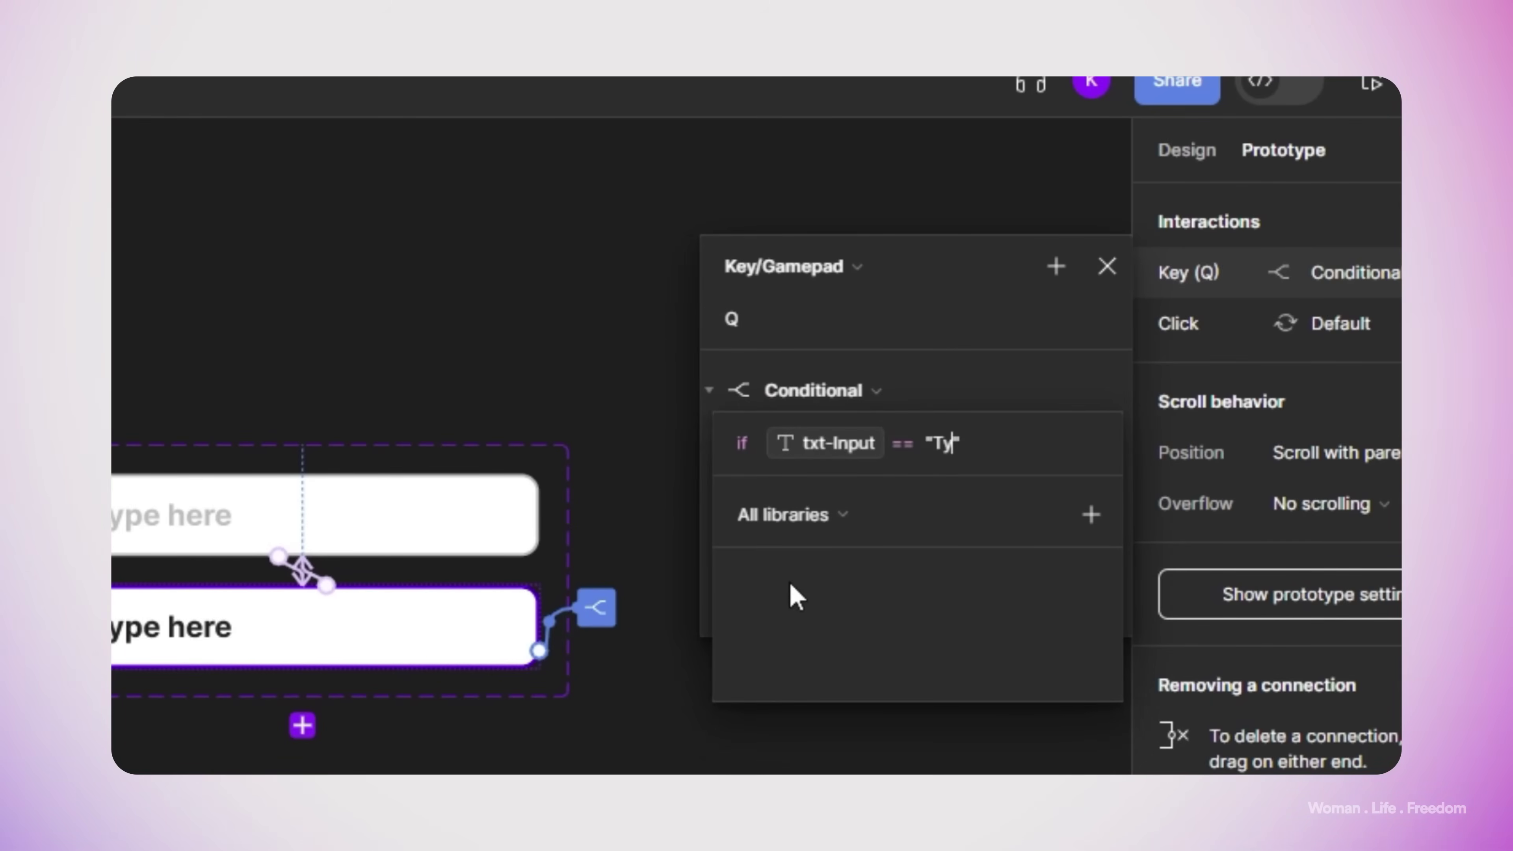
text(Type here)
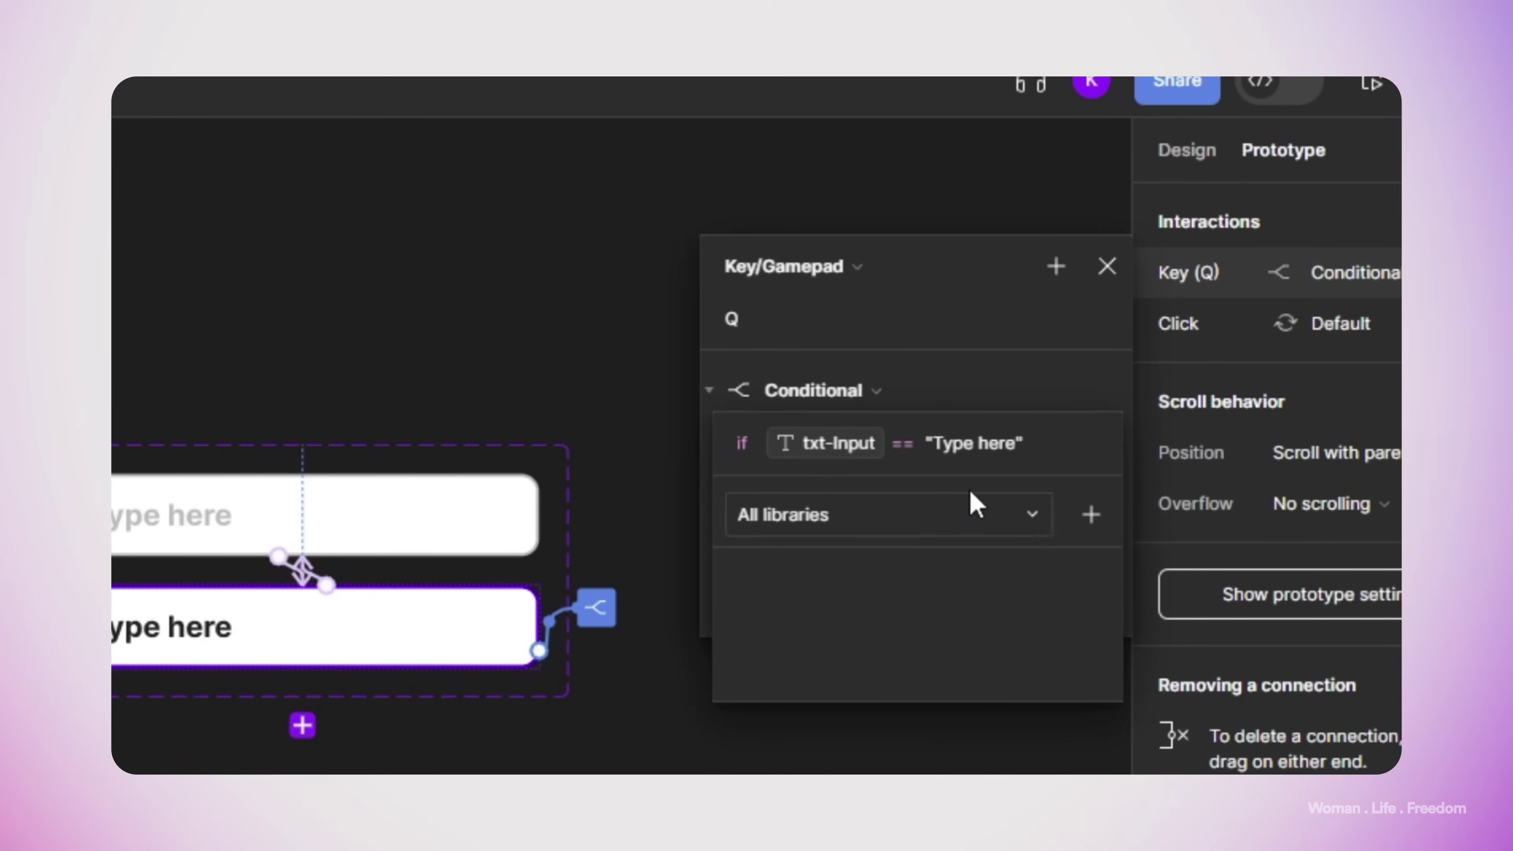
key(Return)
click(857, 496)
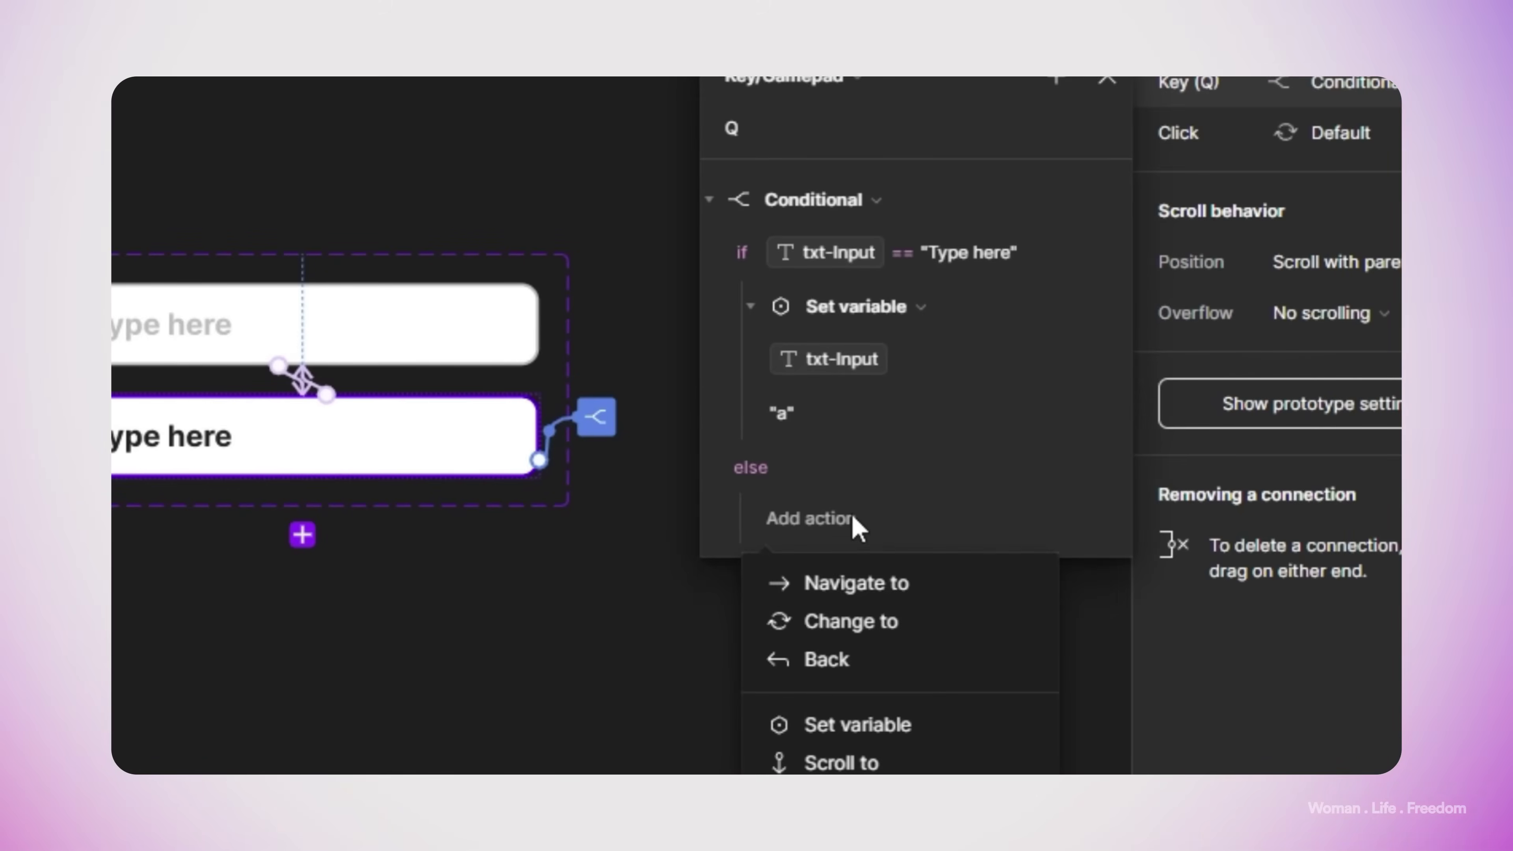
Step: In the else branch, set txt-Input to txt-Input + a
click(837, 725)
click(837, 724)
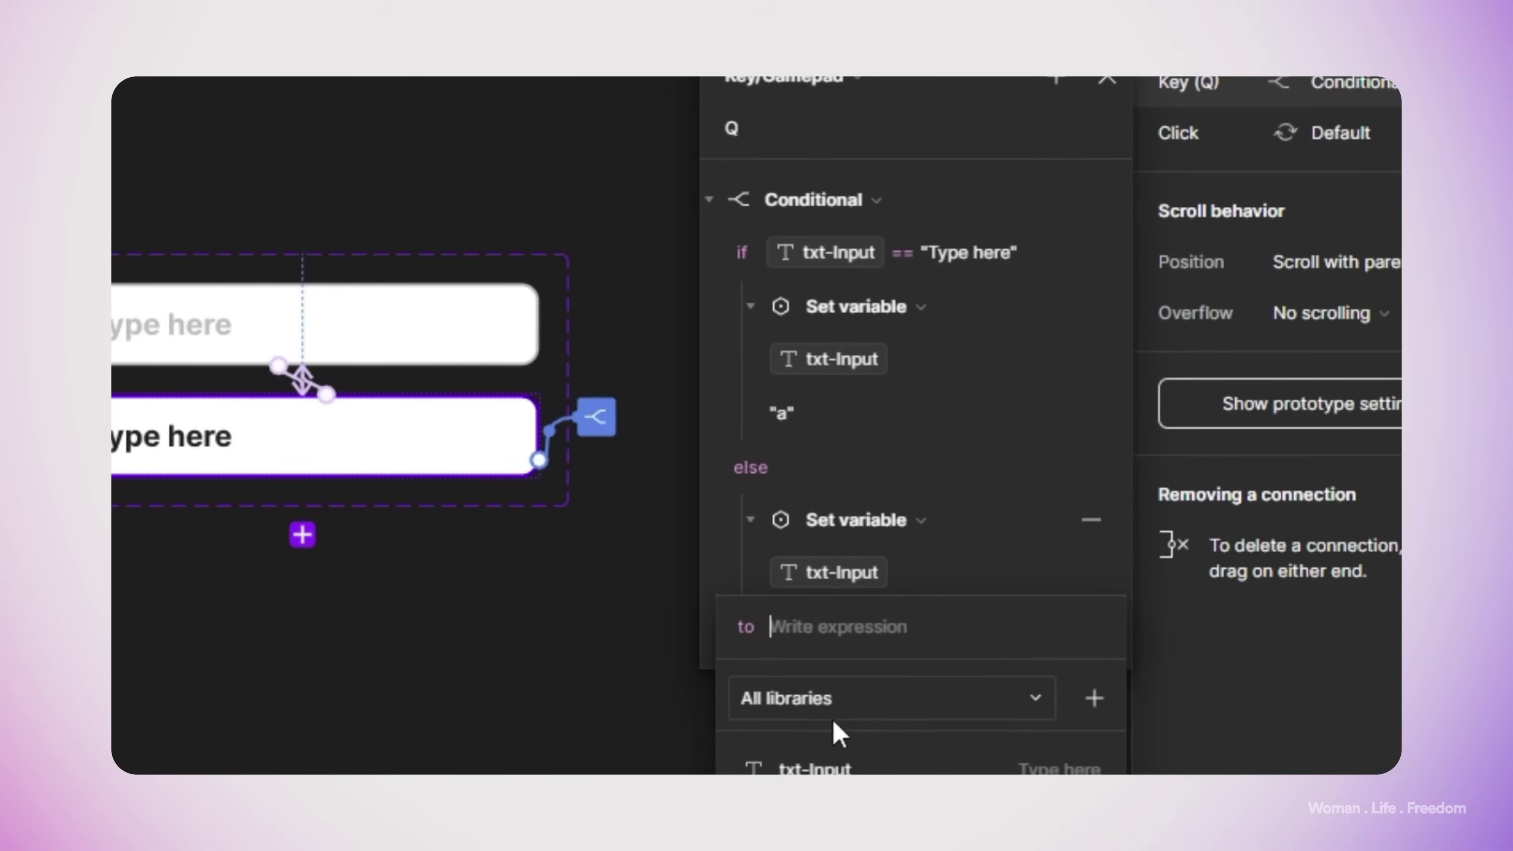
click(837, 767)
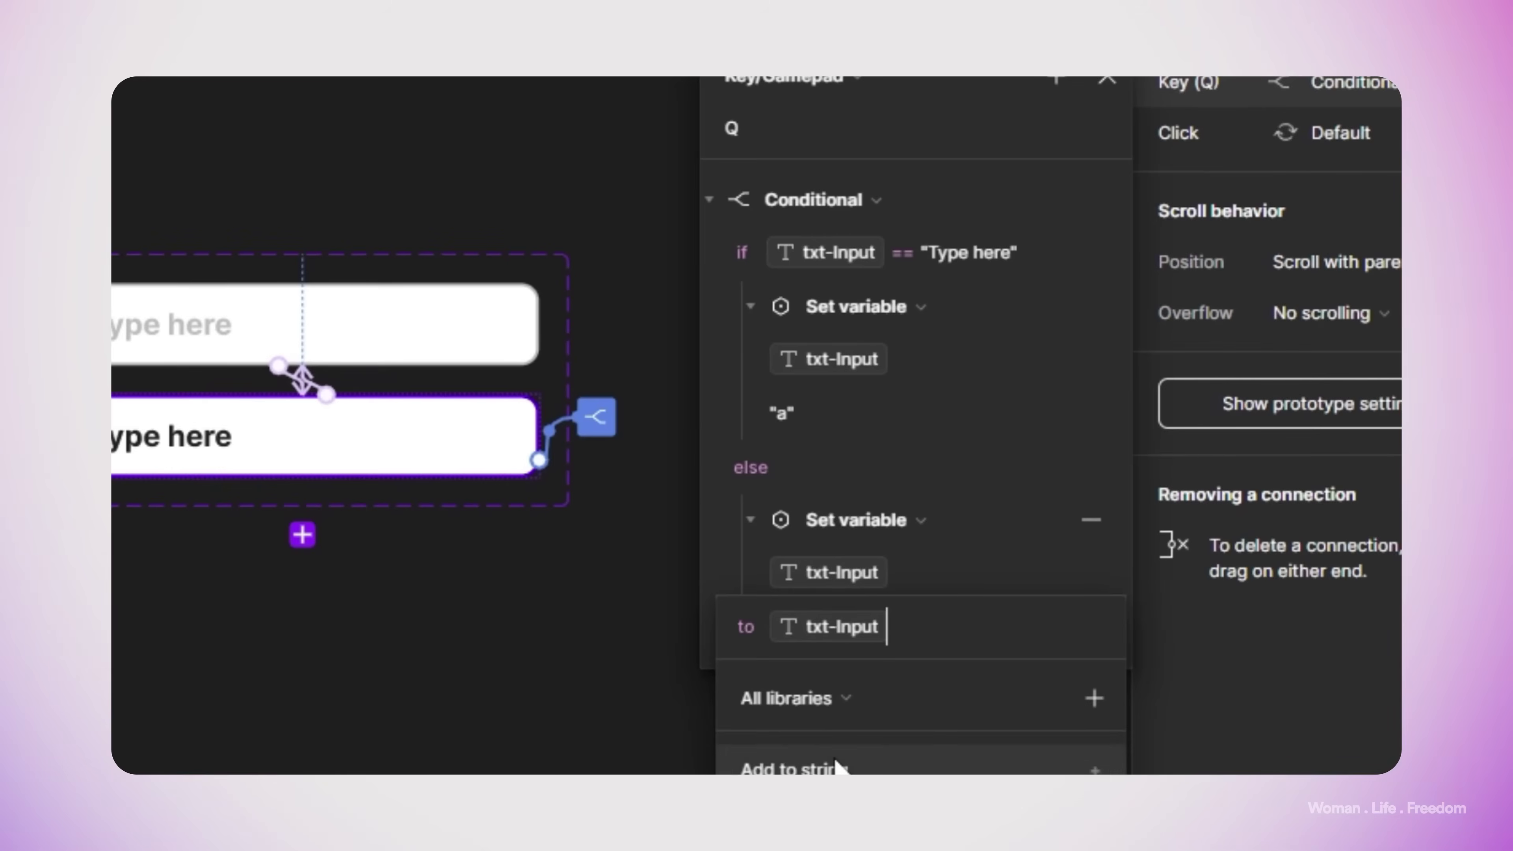
text(+ a)
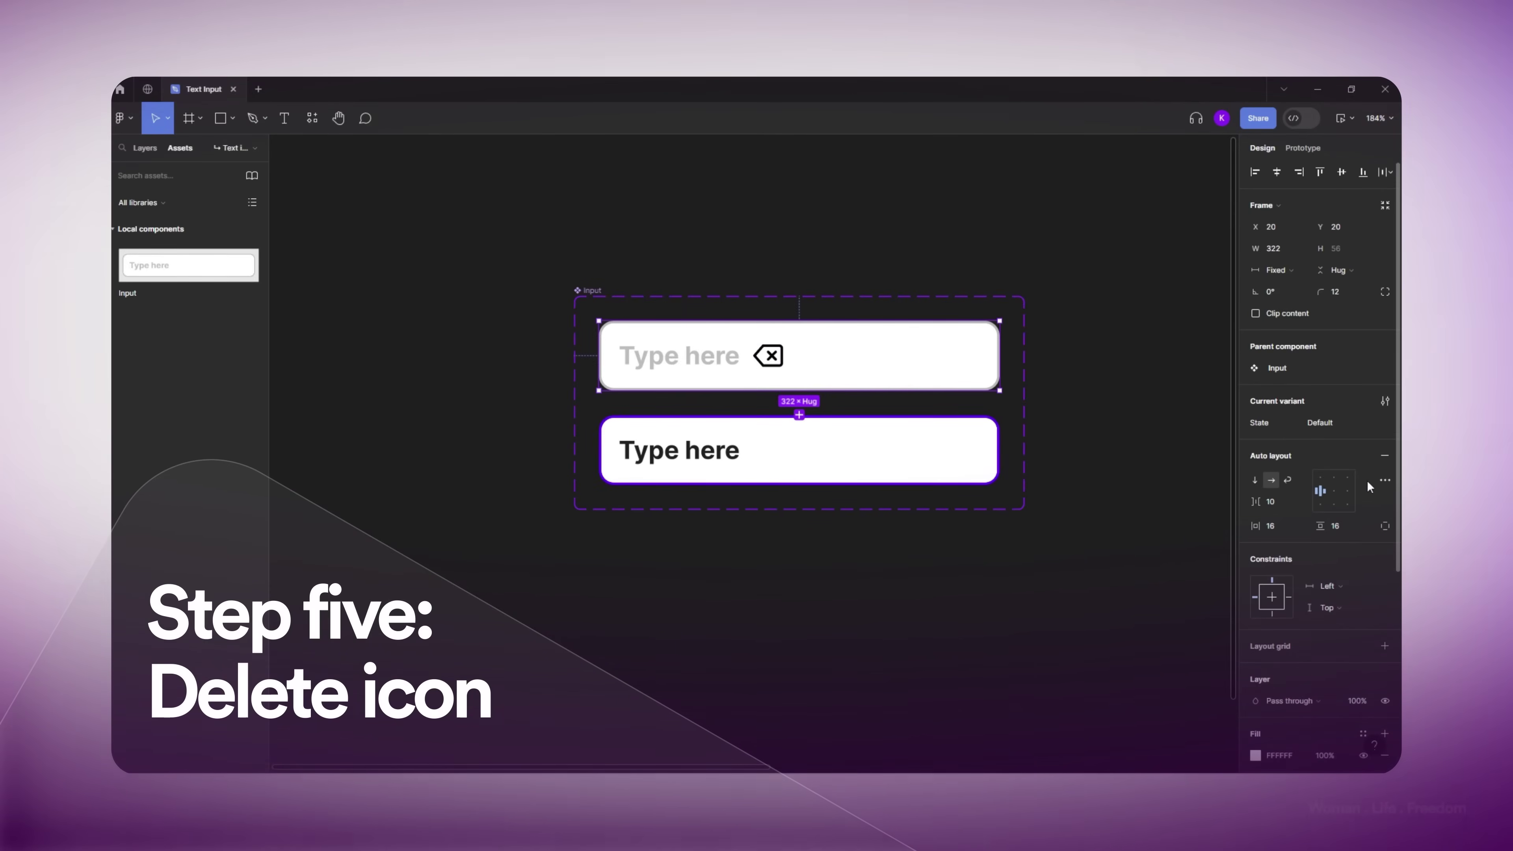
Step: Set the auto layout gap to Auto and make clicking the clear icon set txt-Input to ""
click(1300, 505)
click(1294, 521)
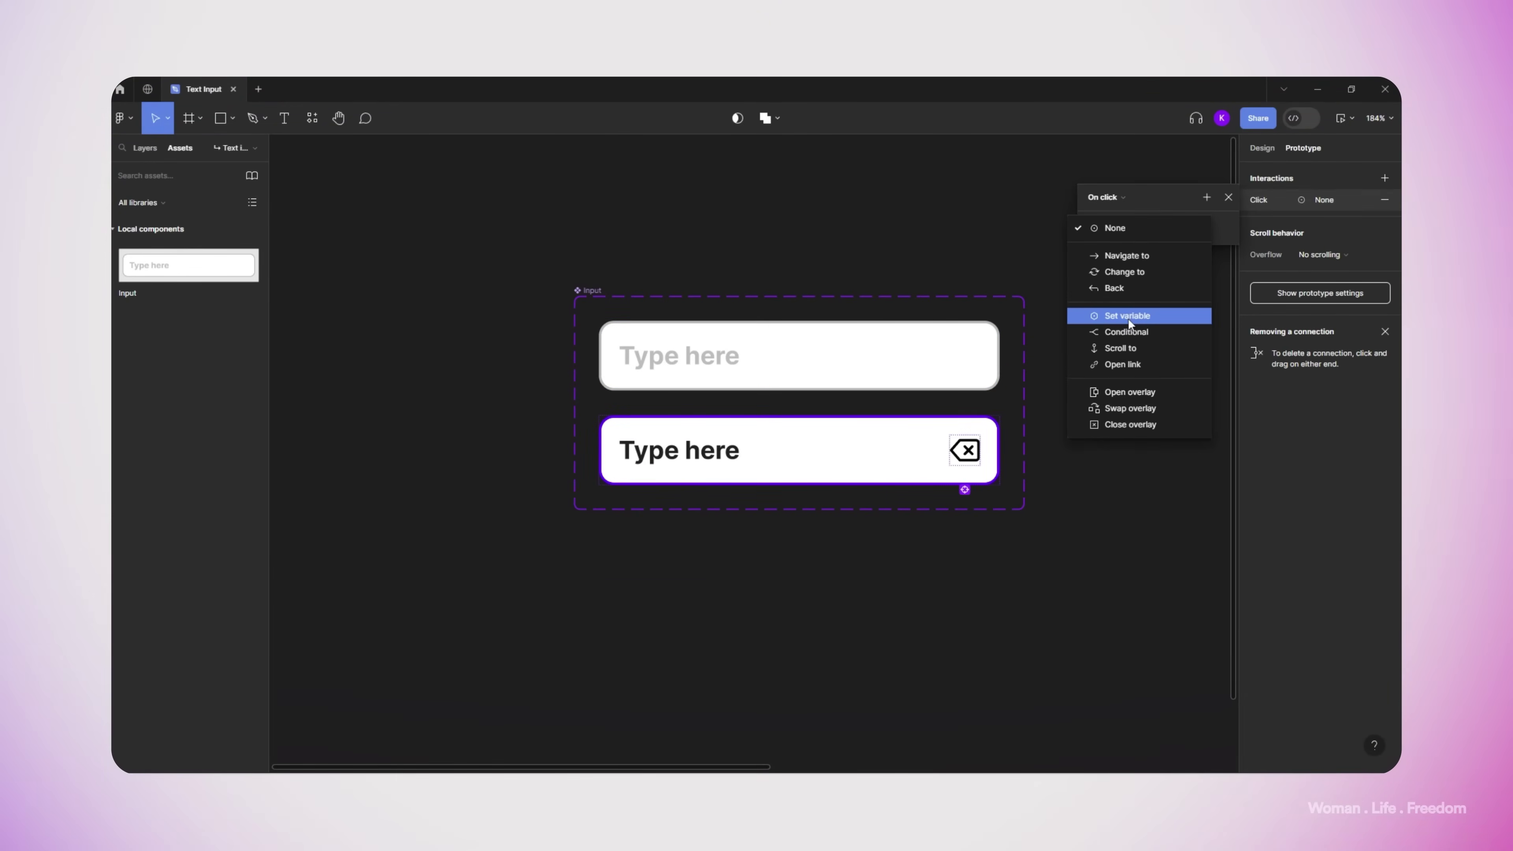
click(1102, 346)
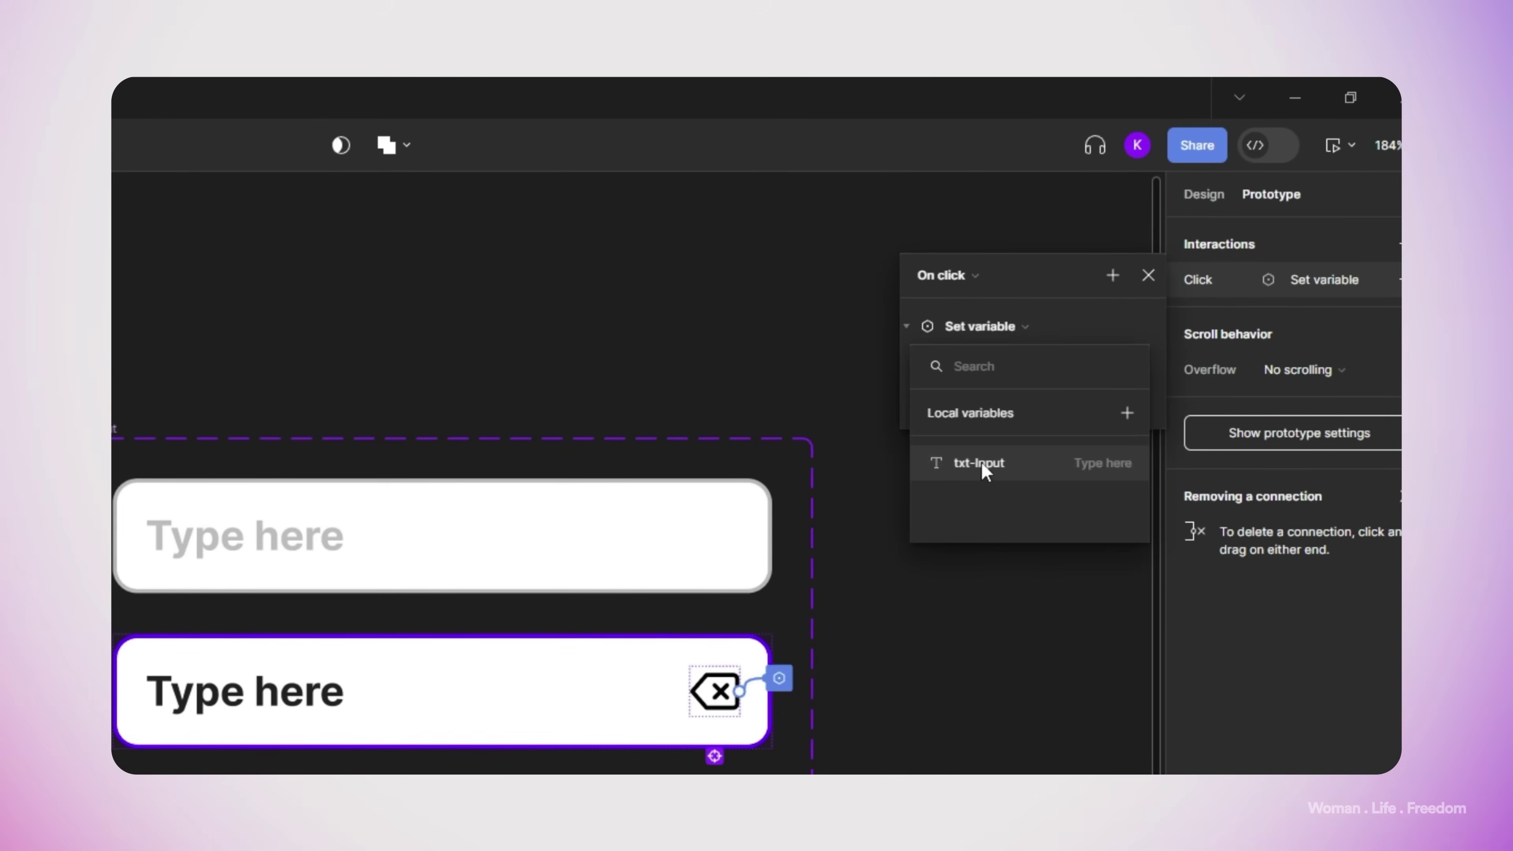
click(983, 469)
text("")
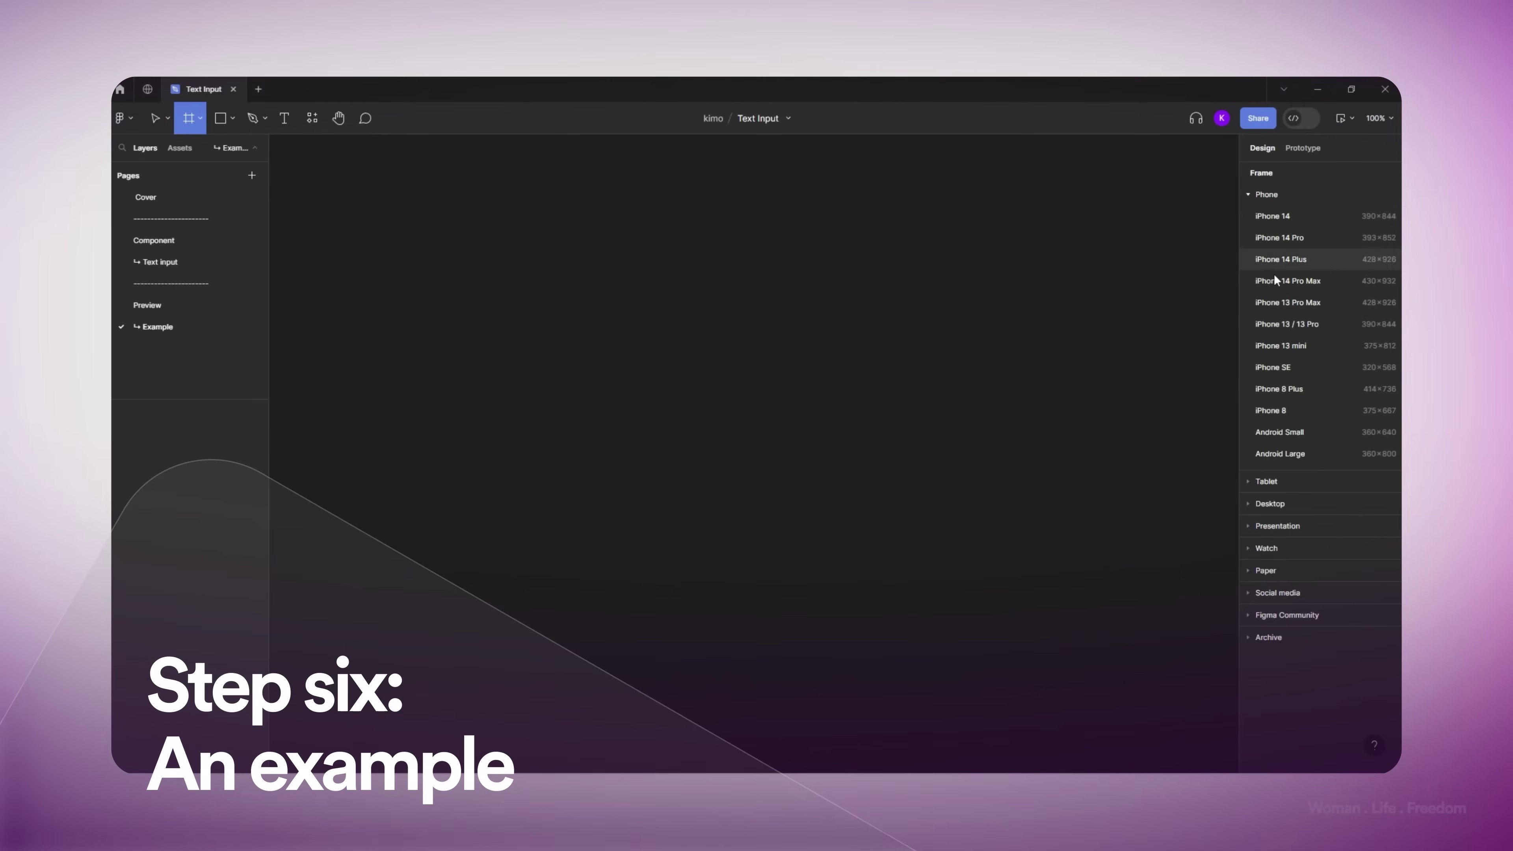
Step: Build an iPhone 13/13 Pro name form with an Input instance and a lowered Submit button
click(1293, 323)
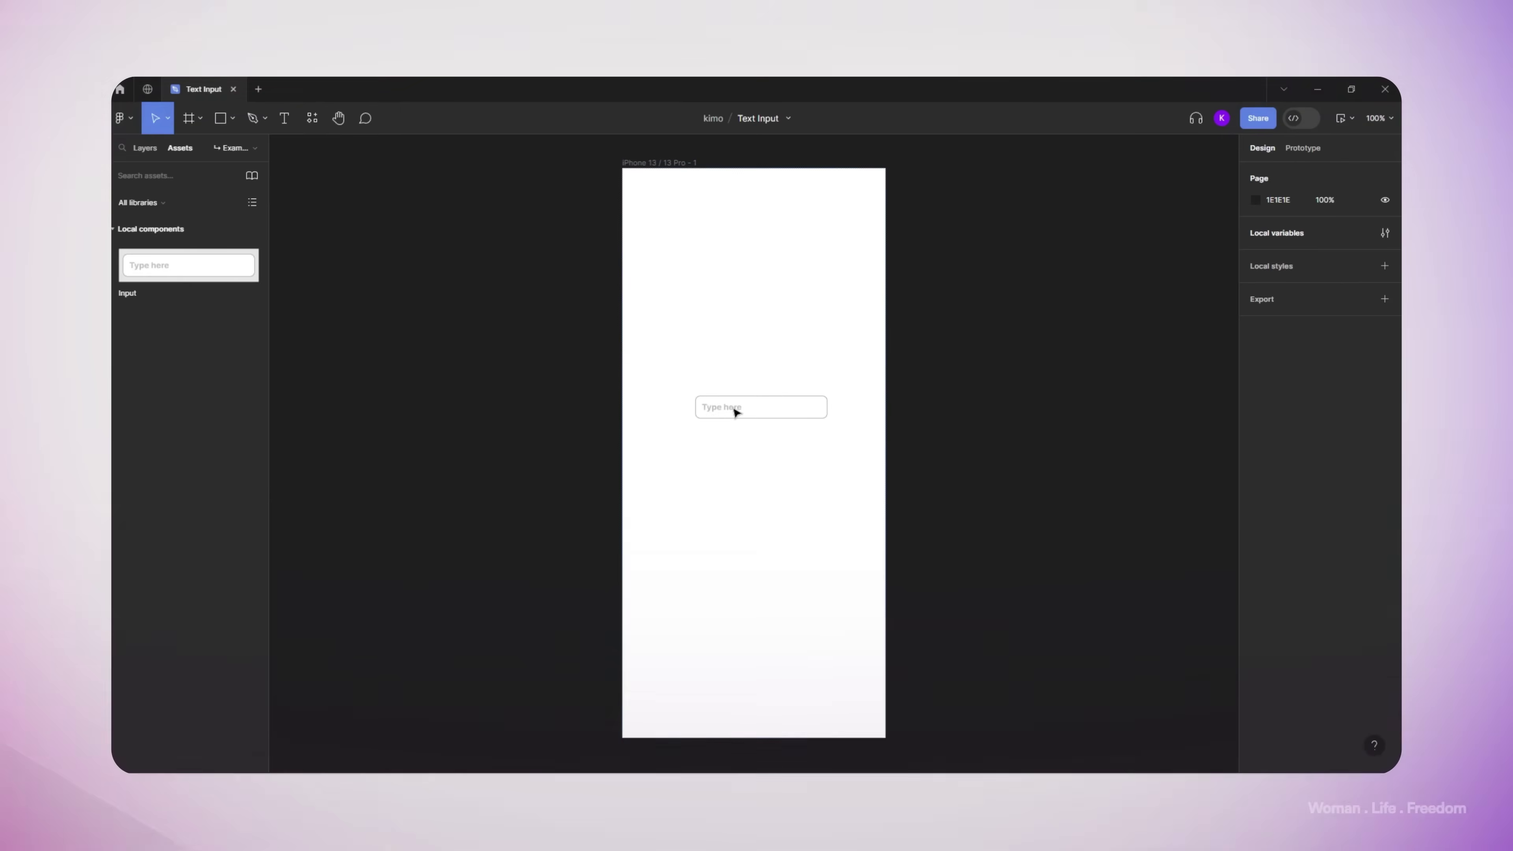
mouse_move(736, 409)
mouse_down()
mouse_move(773, 415)
mouse_move(740, 423)
mouse_up()
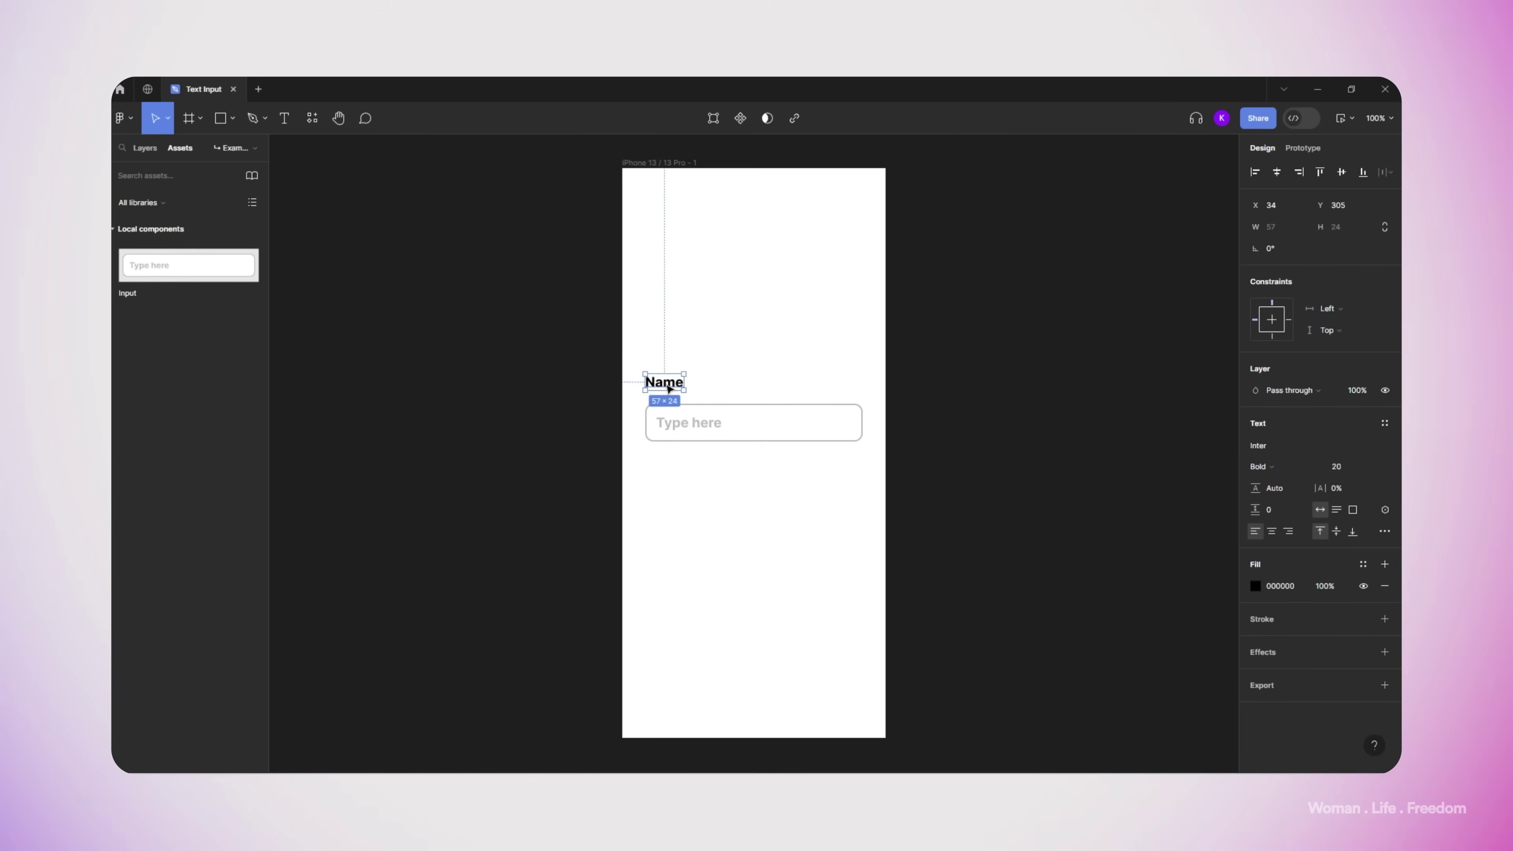
click(676, 505)
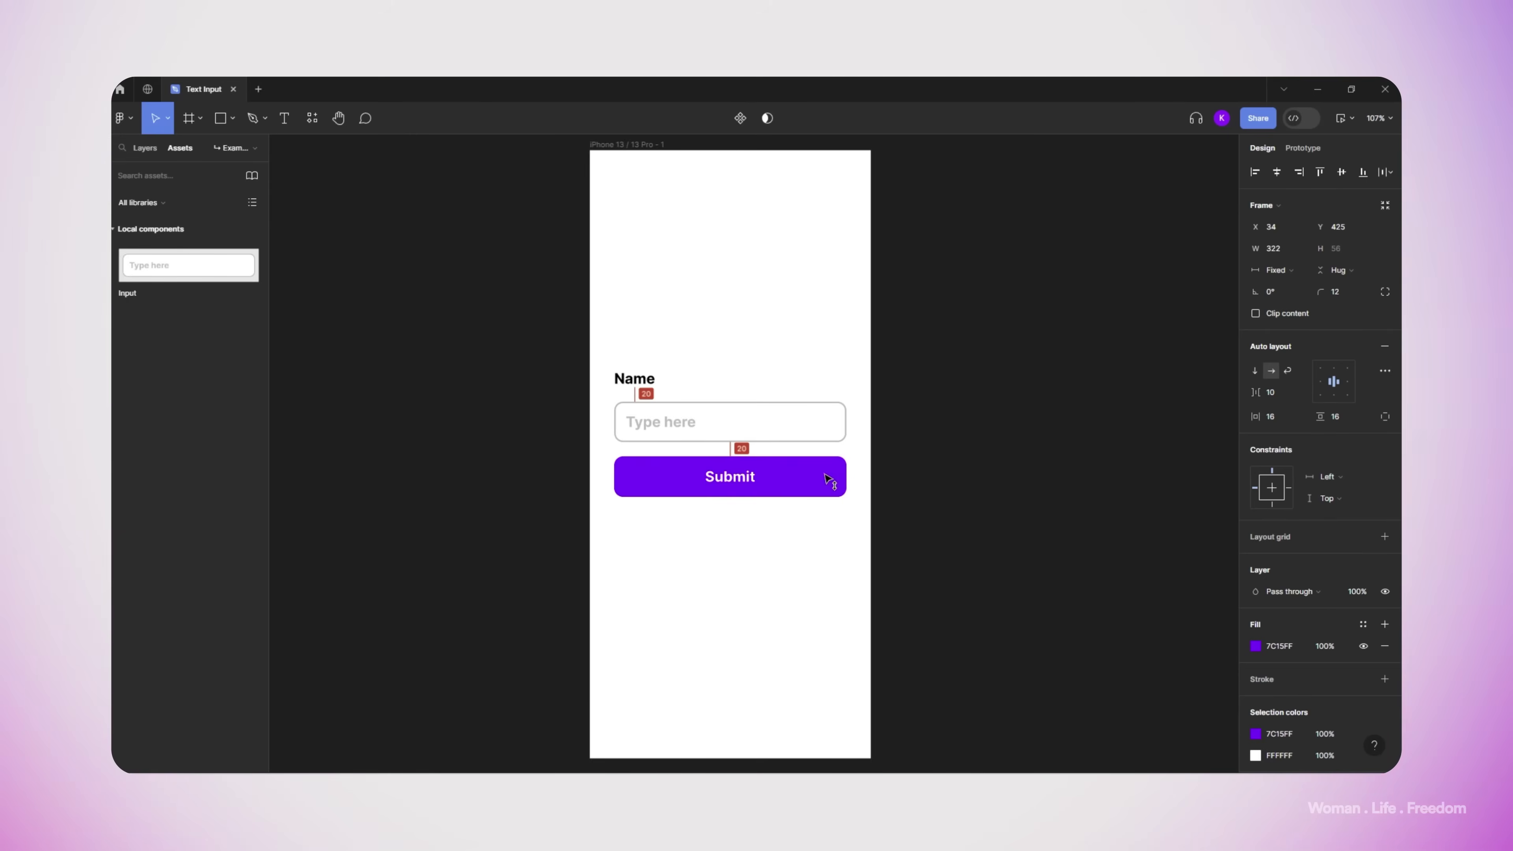
drag(829, 480, 829, 500)
Step: Duplicate the frame beside the original and edit its second Welcome line to read 'Name'
key(shift+Return)
scroll(923, 518, down, 2)
drag(735, 247, 976, 250)
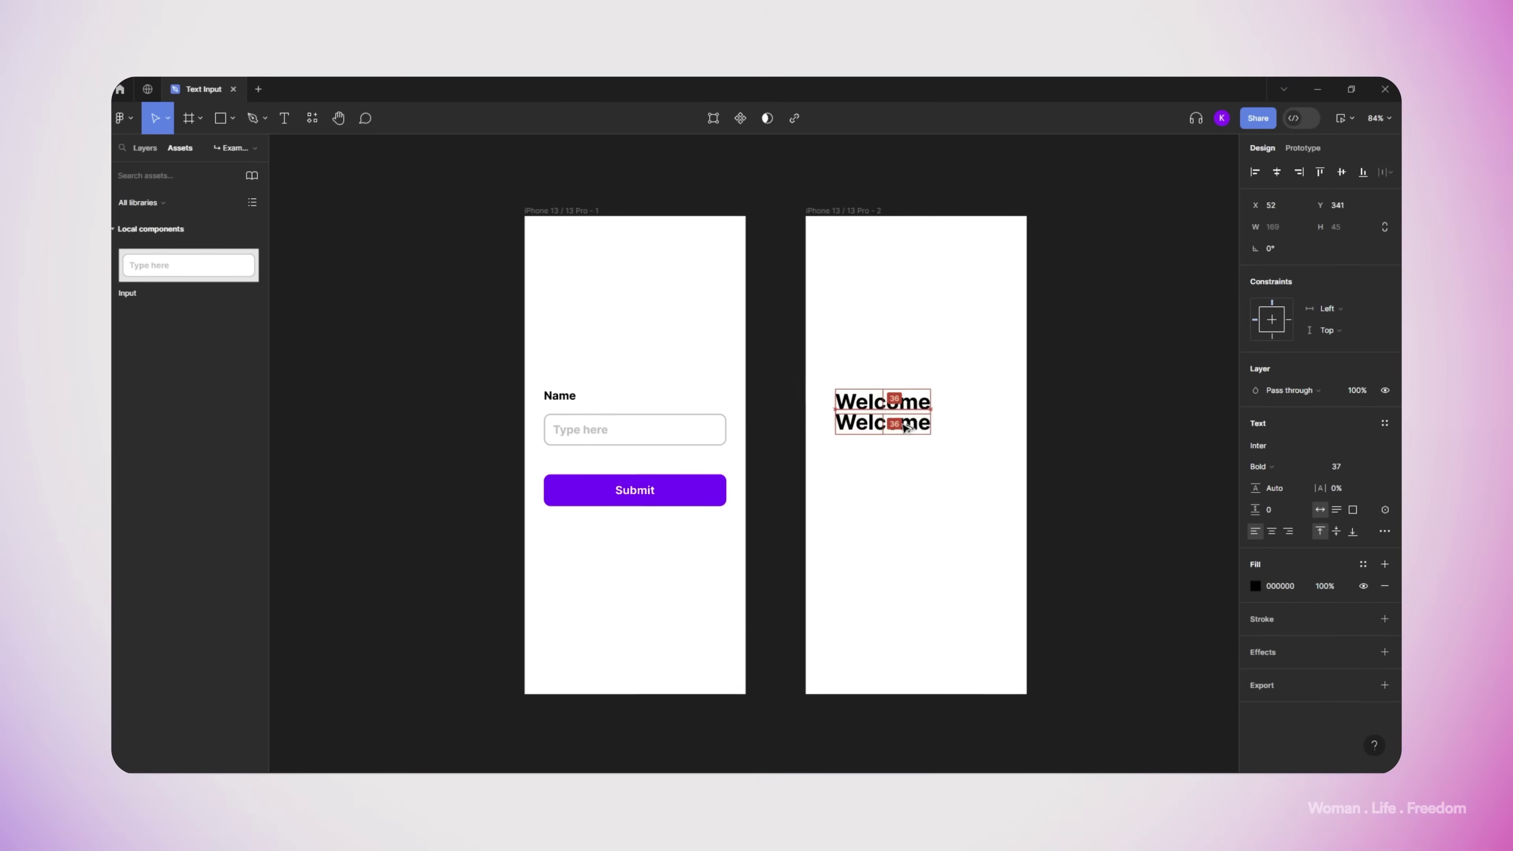
drag(904, 427, 904, 440)
click(882, 401)
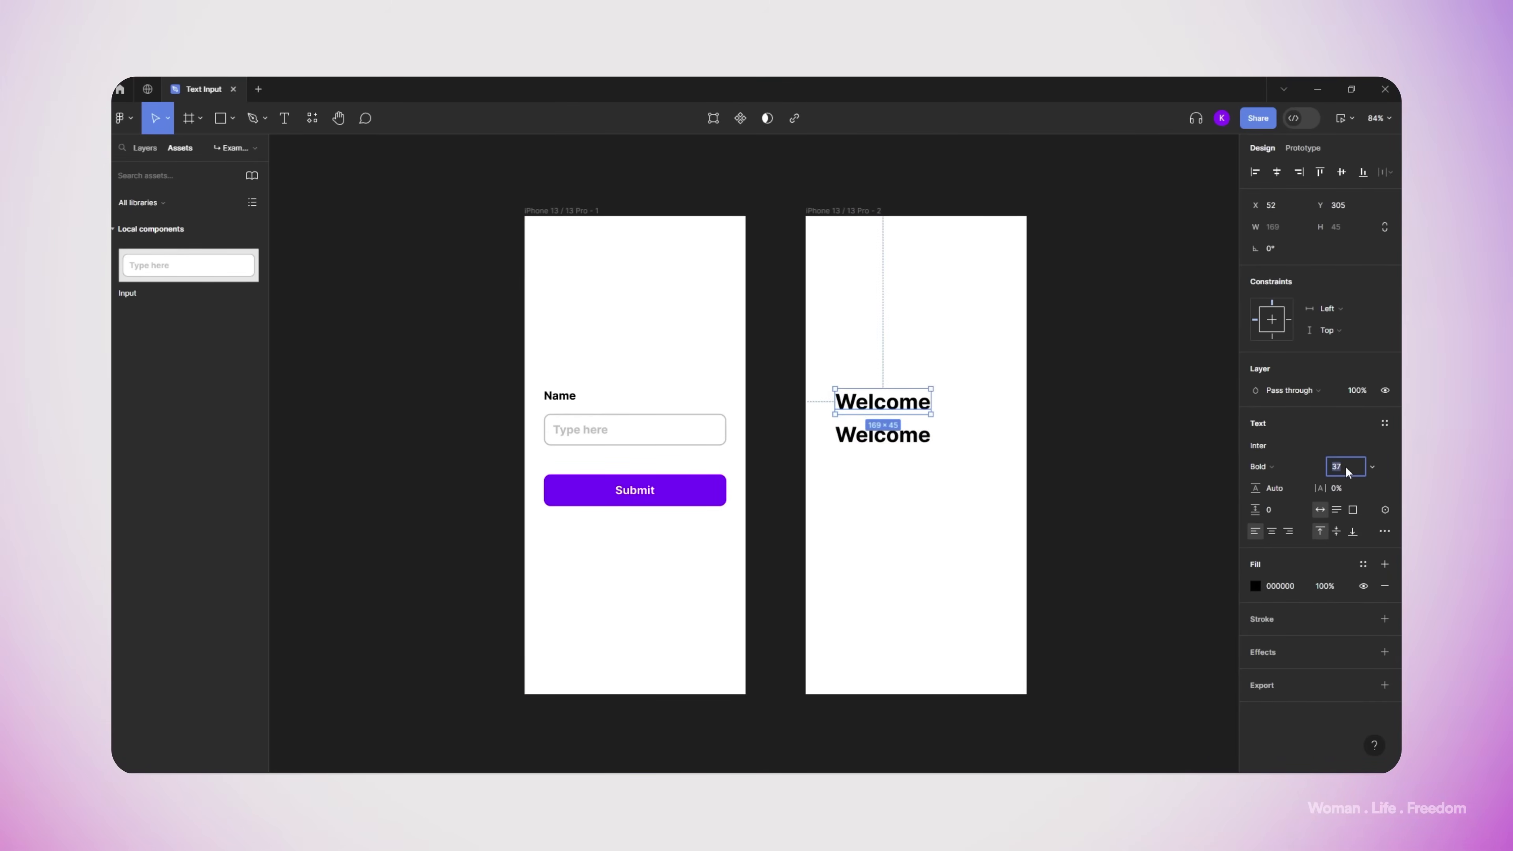
double_click(905, 441)
text(Name)
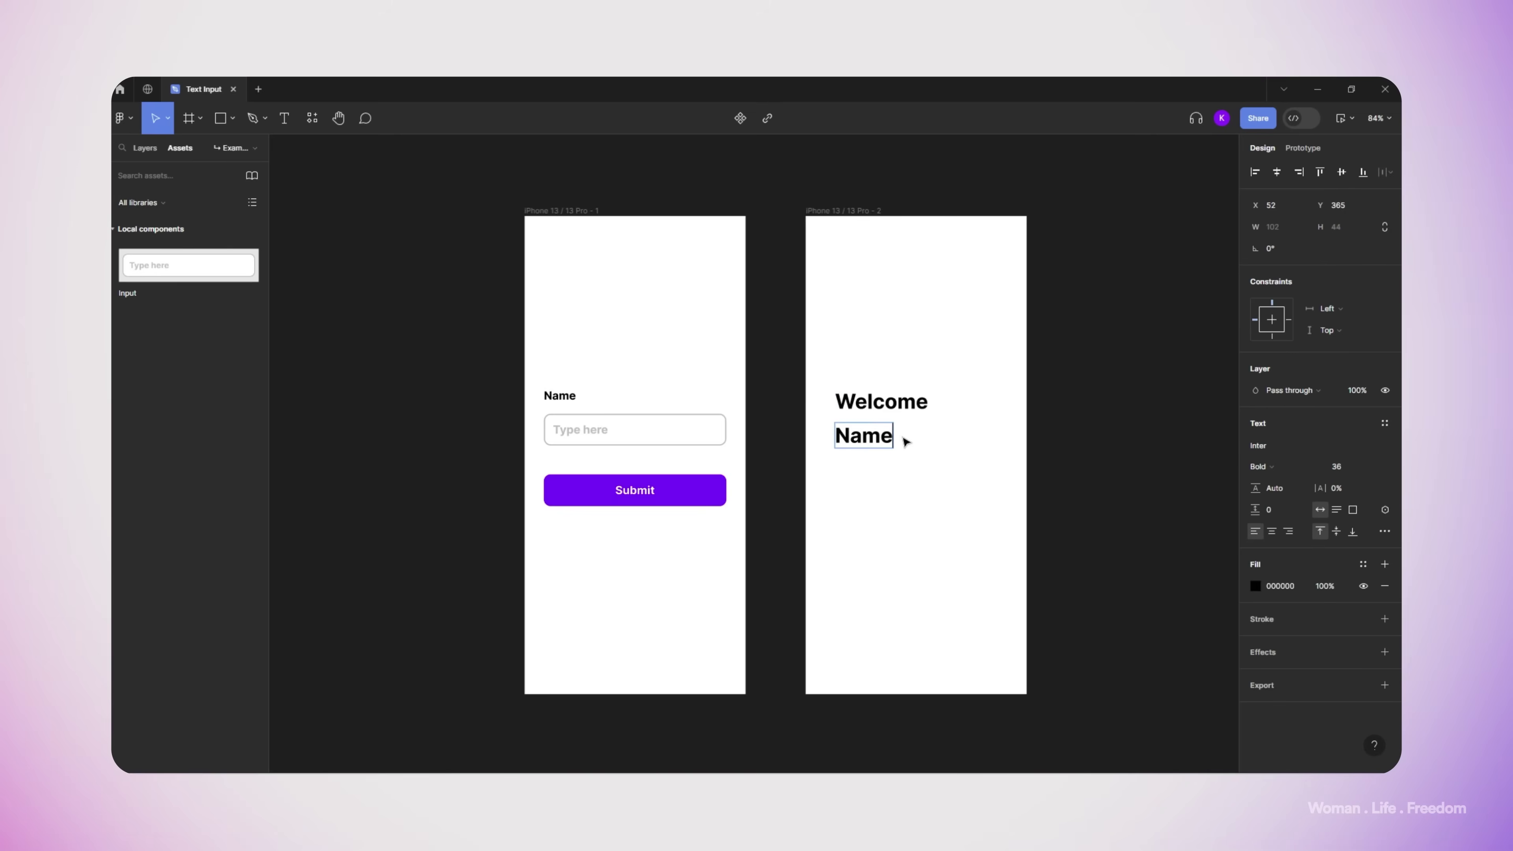
scroll(892, 448, up, 1)
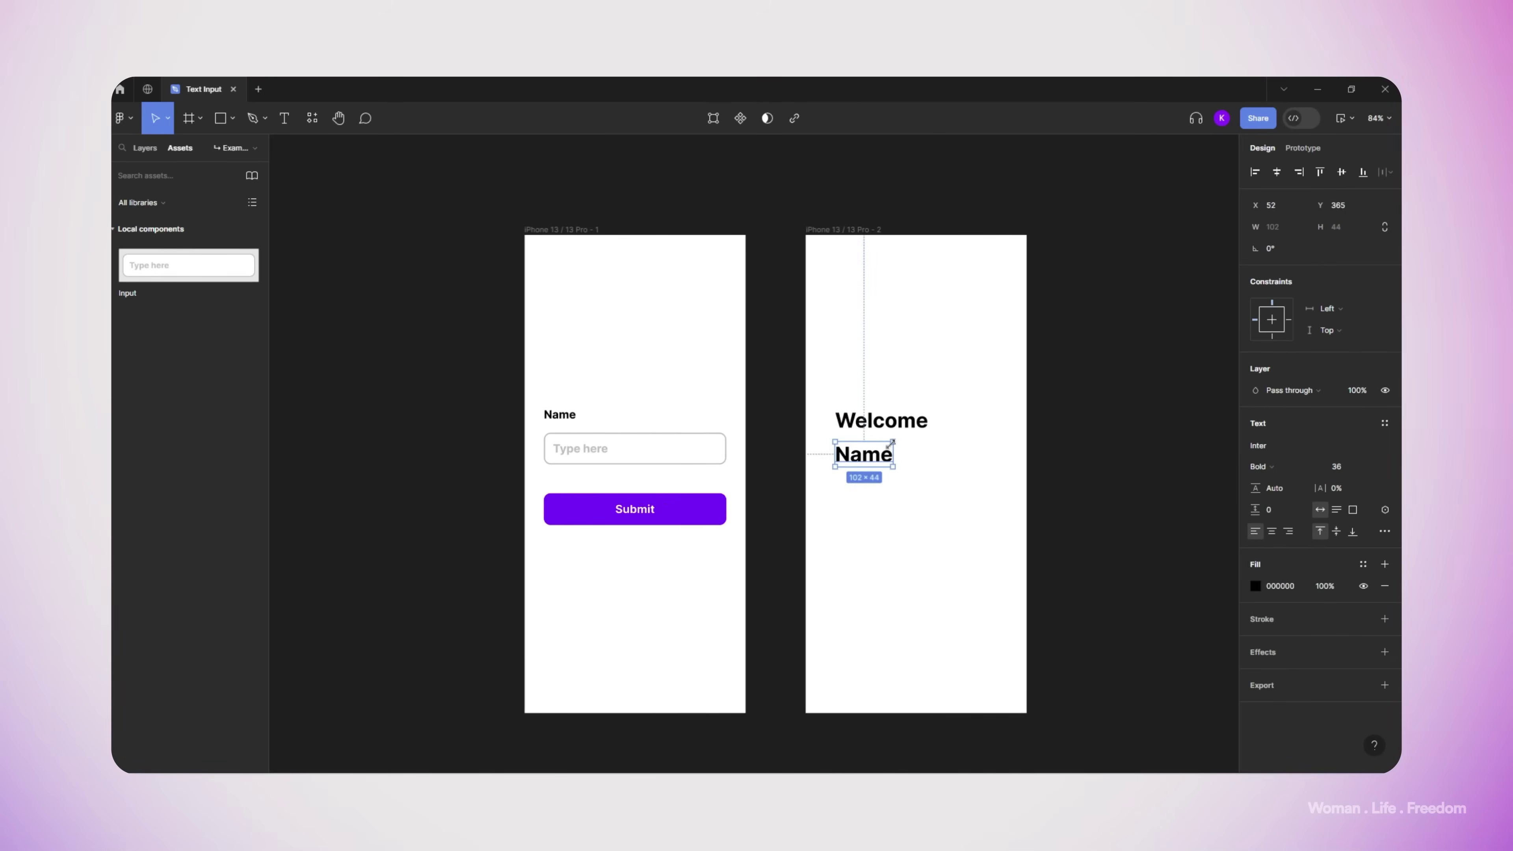
Step: Add a 'to our platform' text line and bind the Name line to txt-Input
key(t)
click(836, 469)
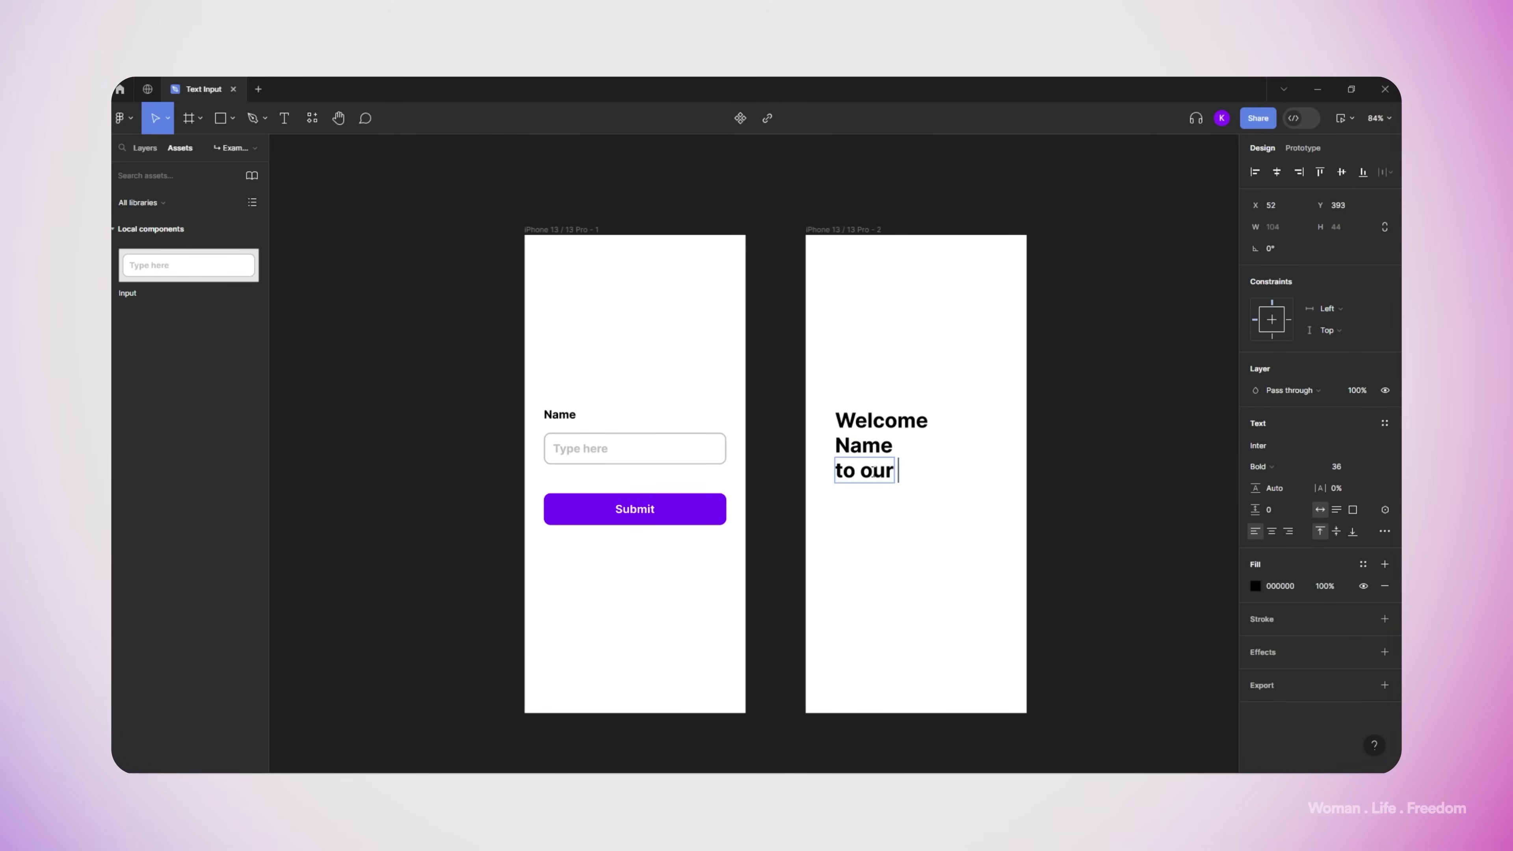
text(to our platform)
click(864, 445)
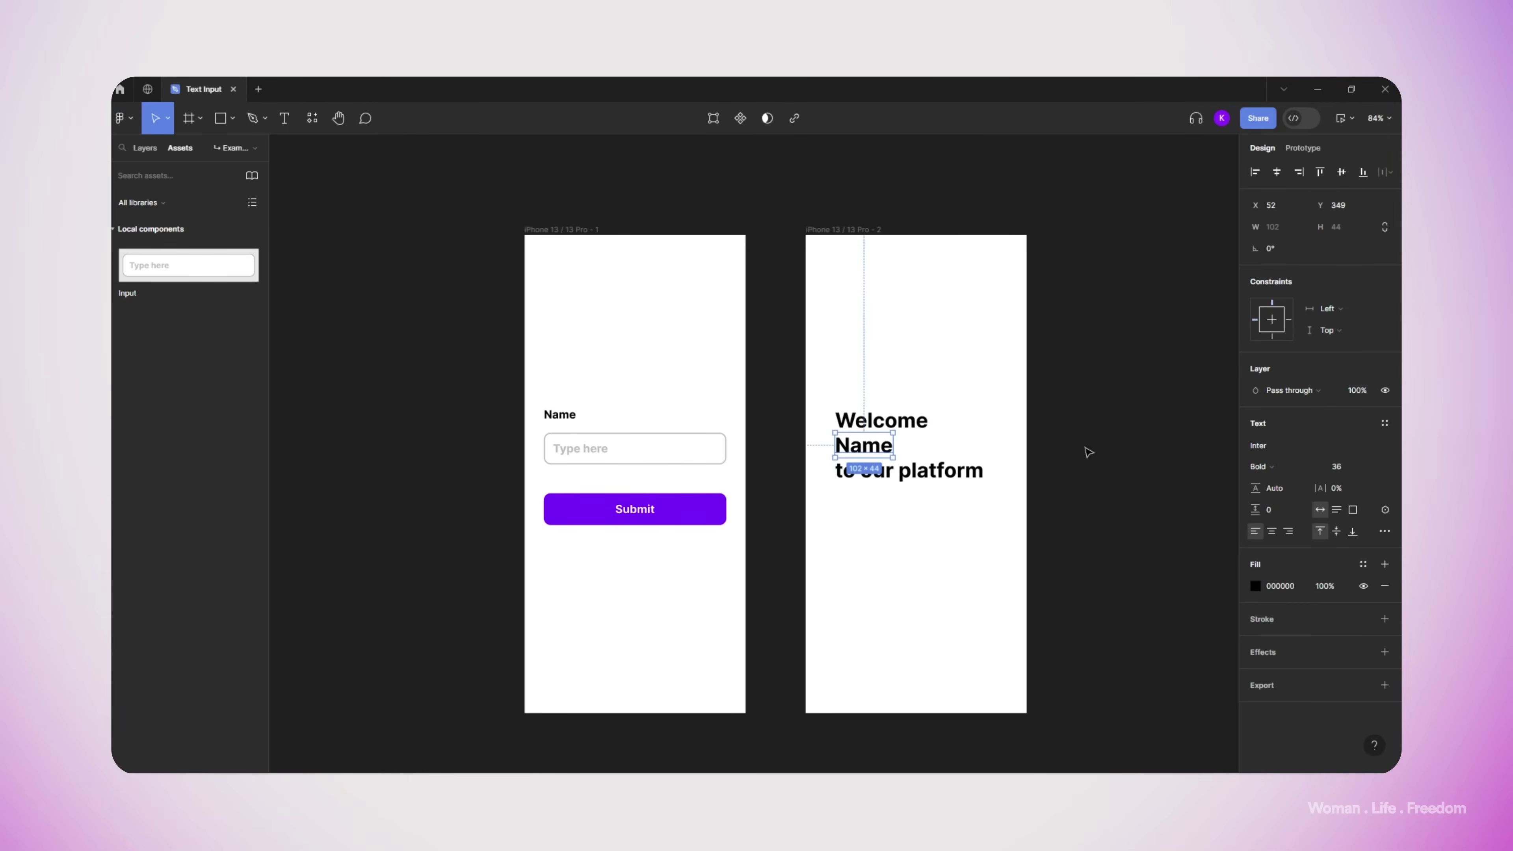
click(1383, 510)
click(1290, 594)
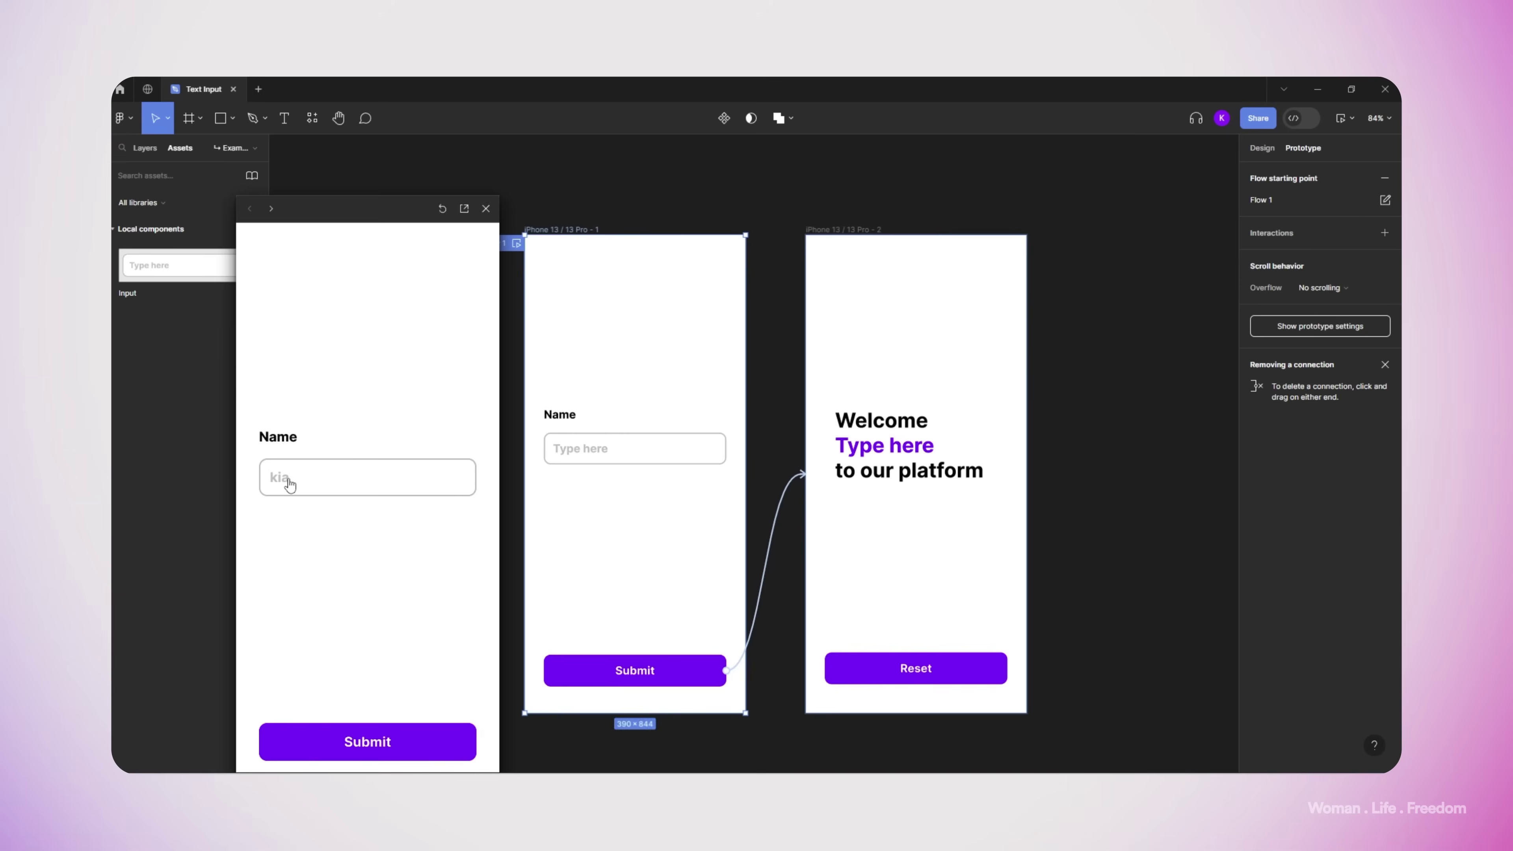
Step: Inspect the Reset button's Tap > Back interaction in the Prototype panel
click(919, 671)
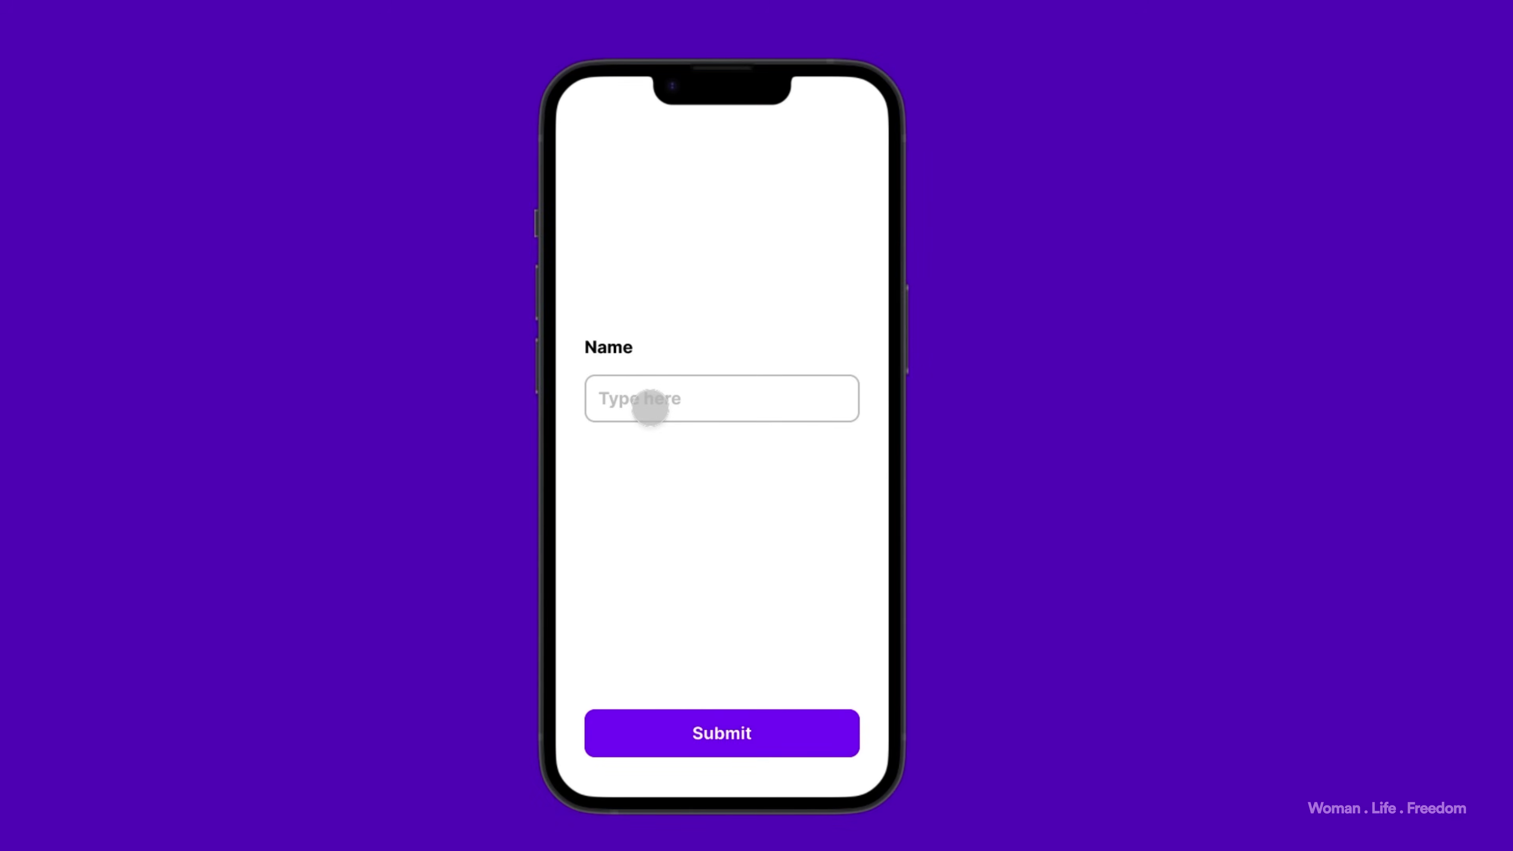
Step: Type a first name in the Name field, submit it, then reset to the empty form
click(650, 406)
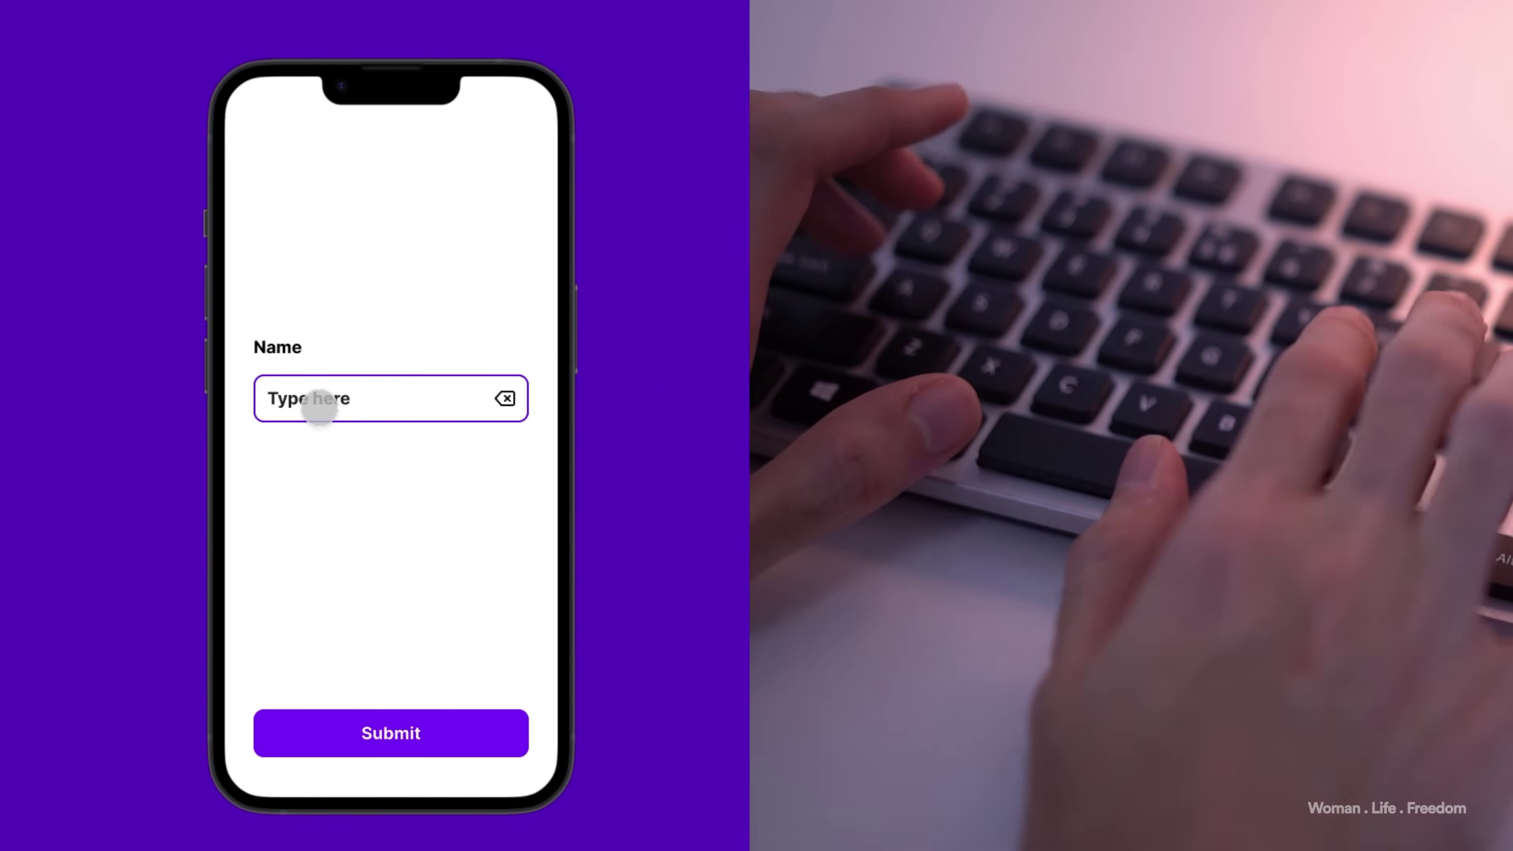
text(kia)
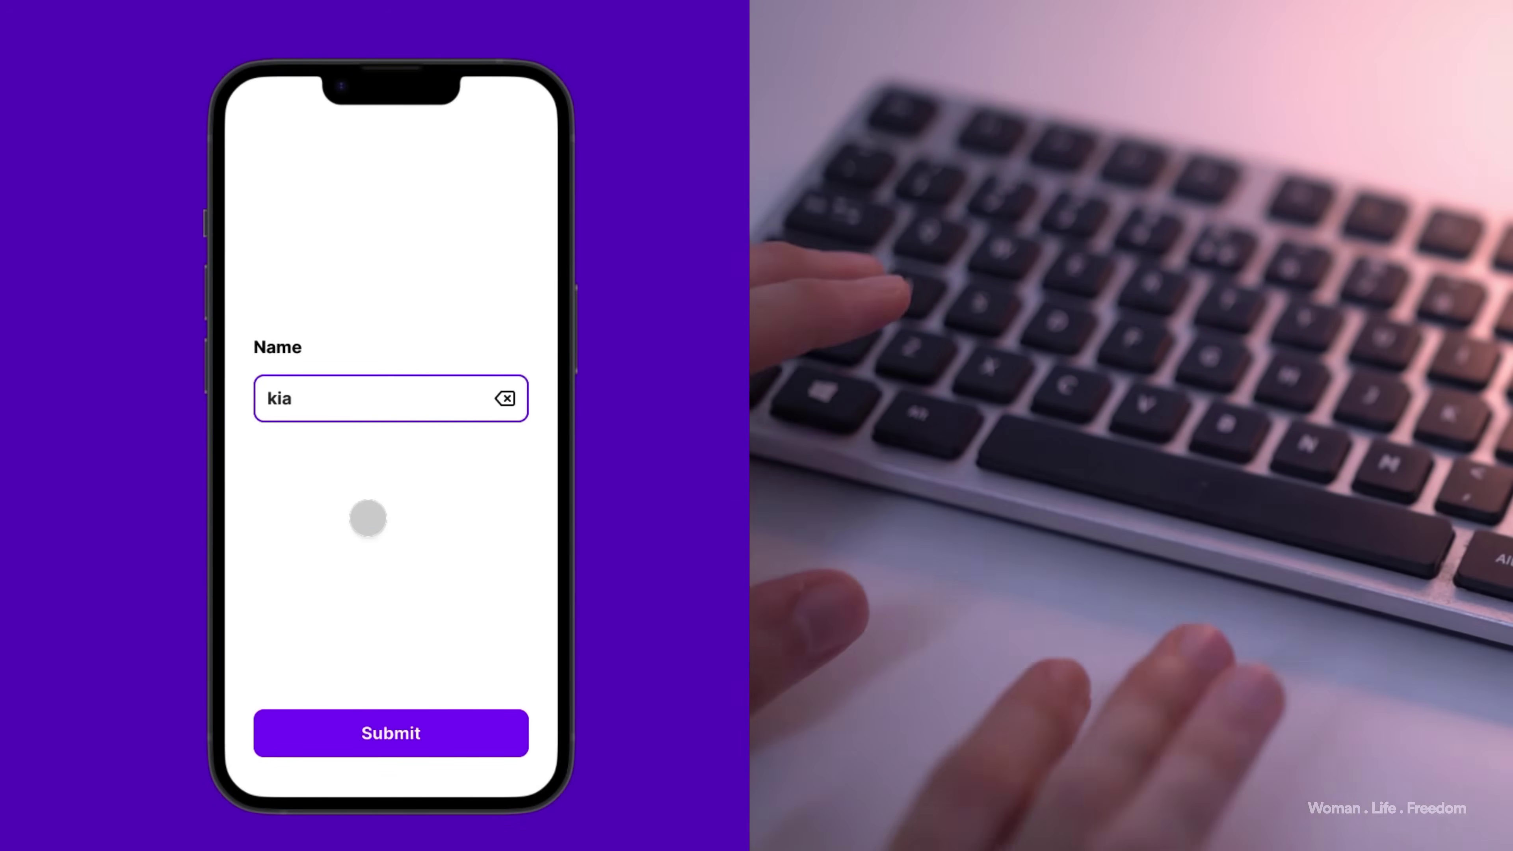
click(405, 734)
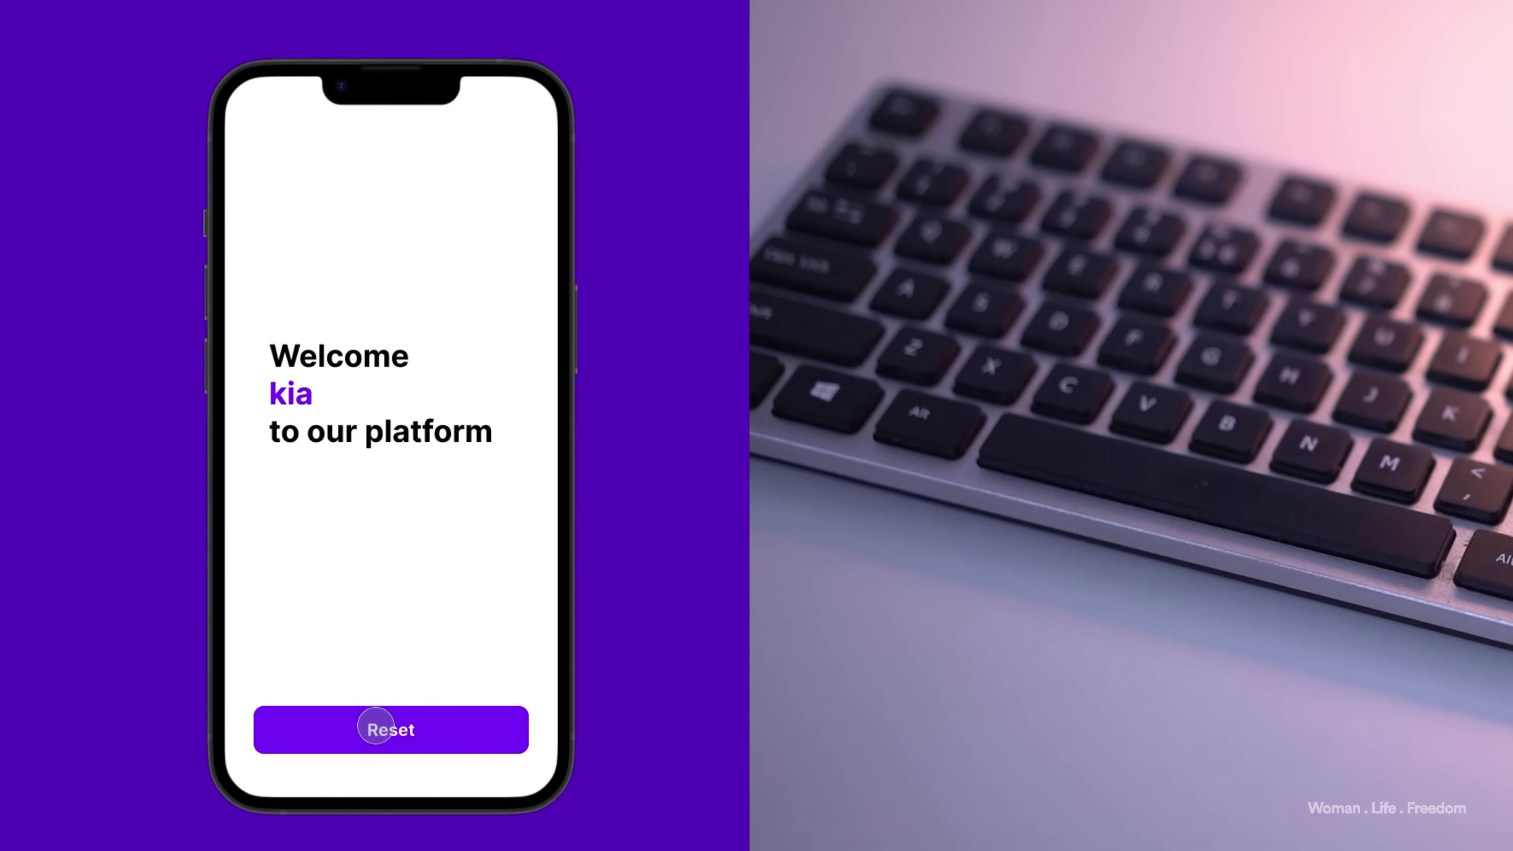
click(377, 726)
Step: Type a second name in the Name field and submit it to see its greeting
click(287, 399)
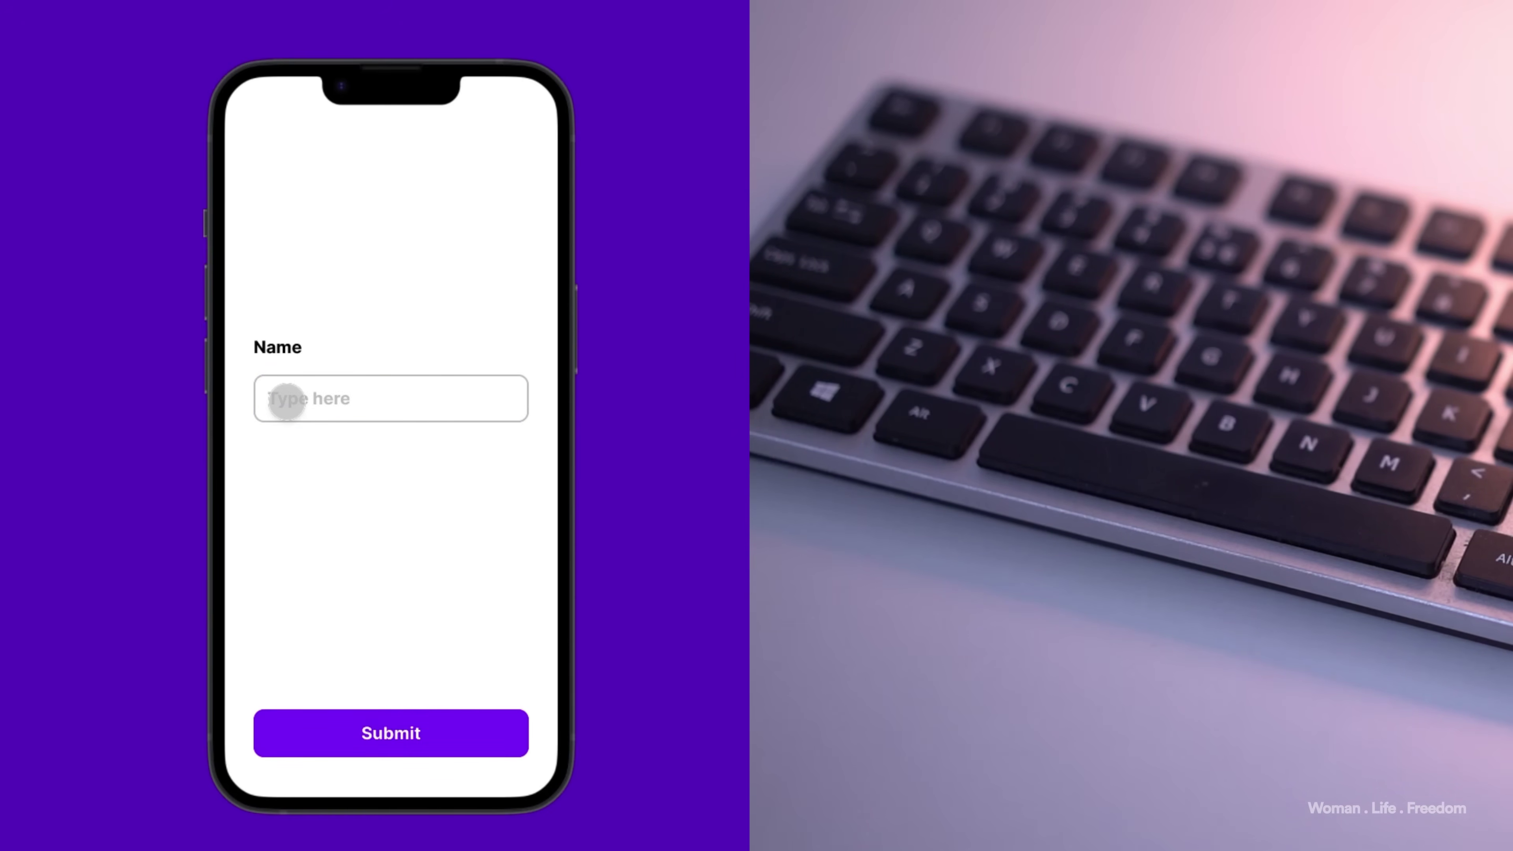
click(287, 399)
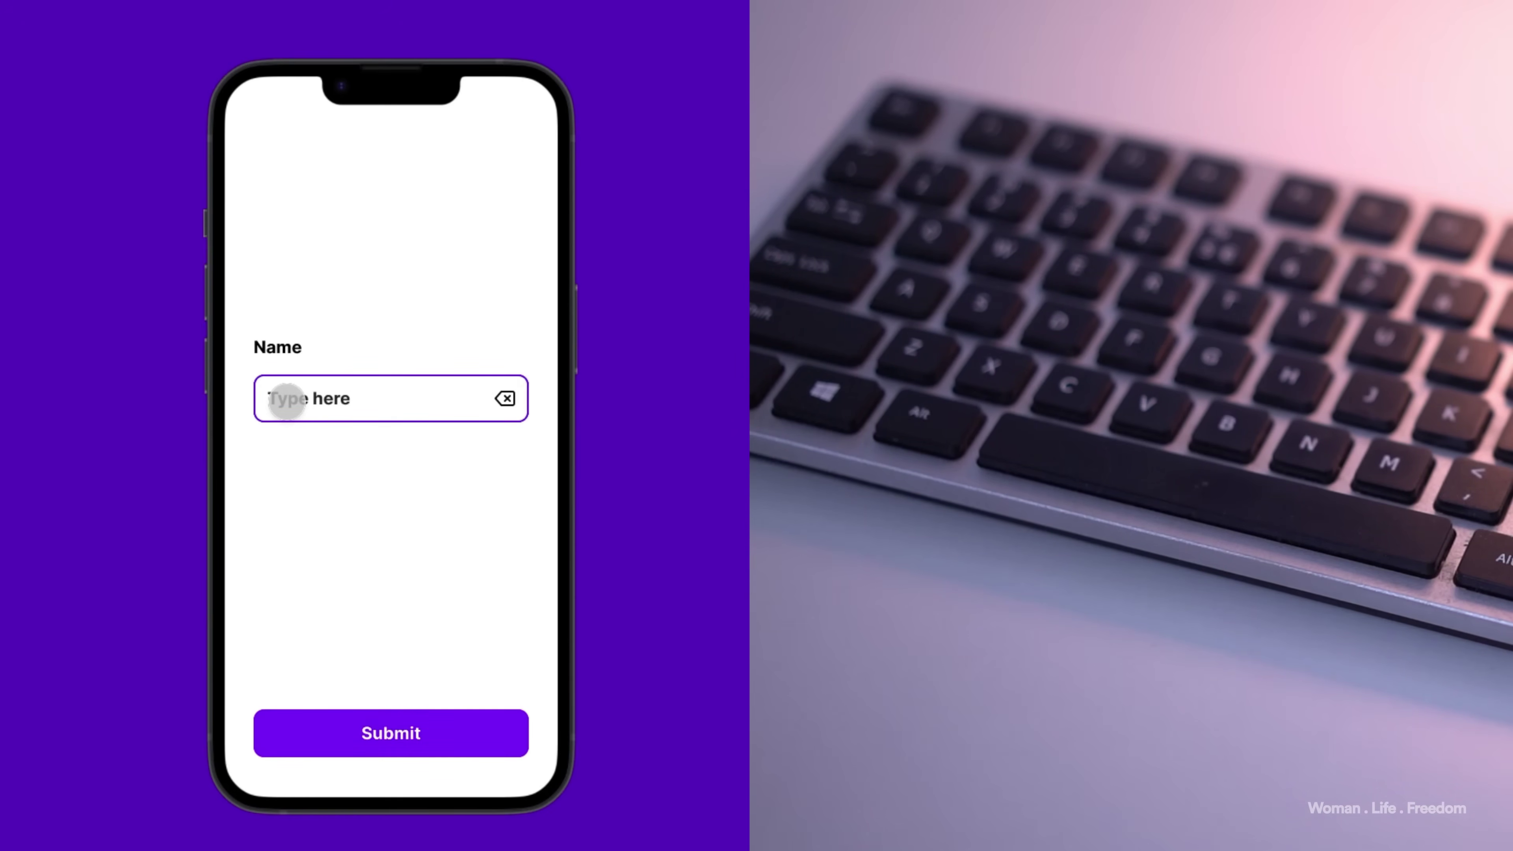
text(john)
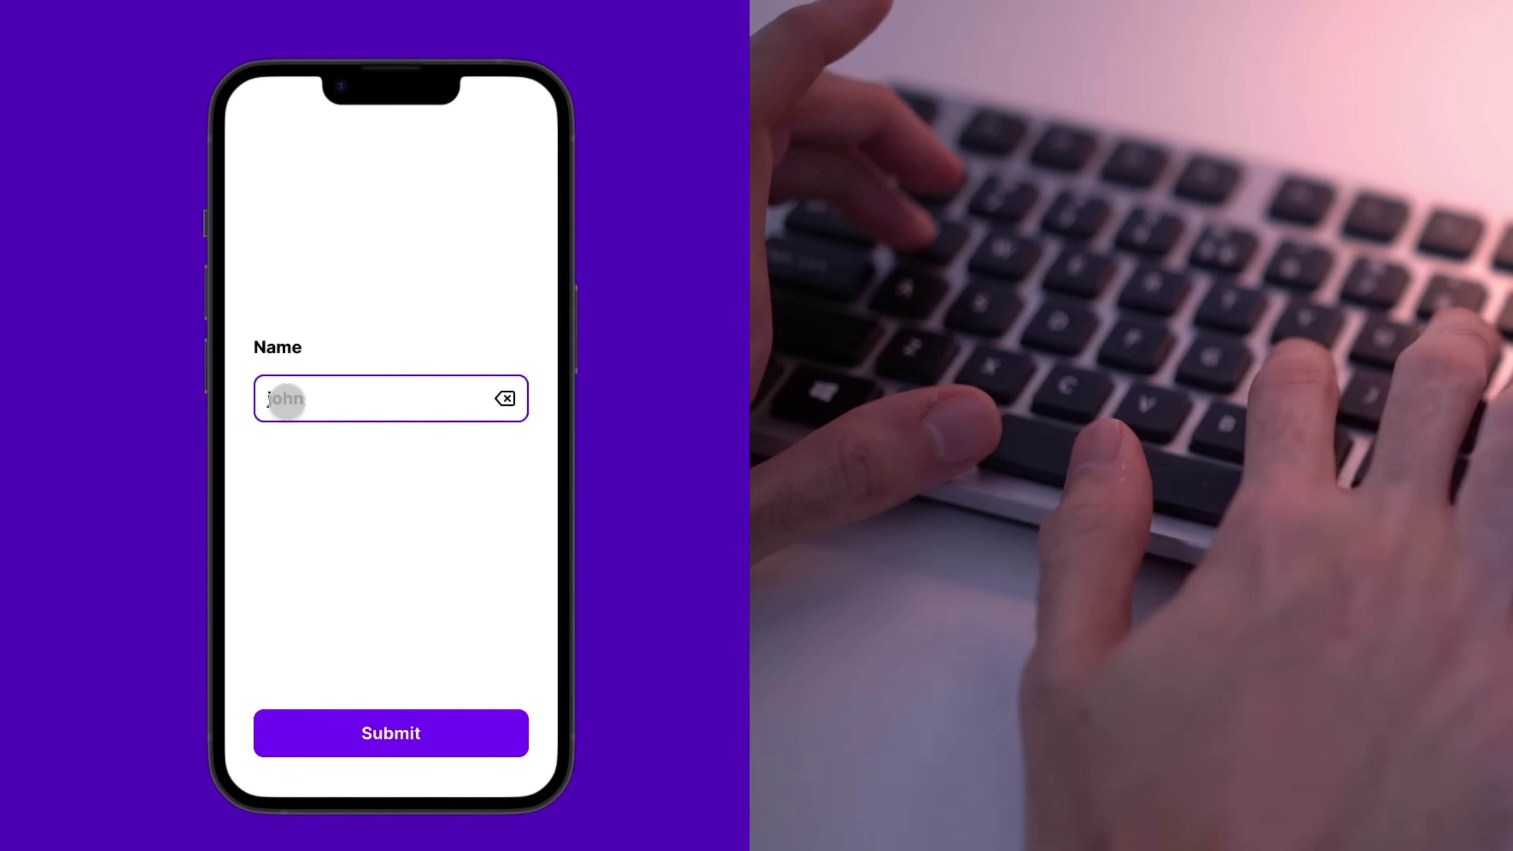
click(358, 726)
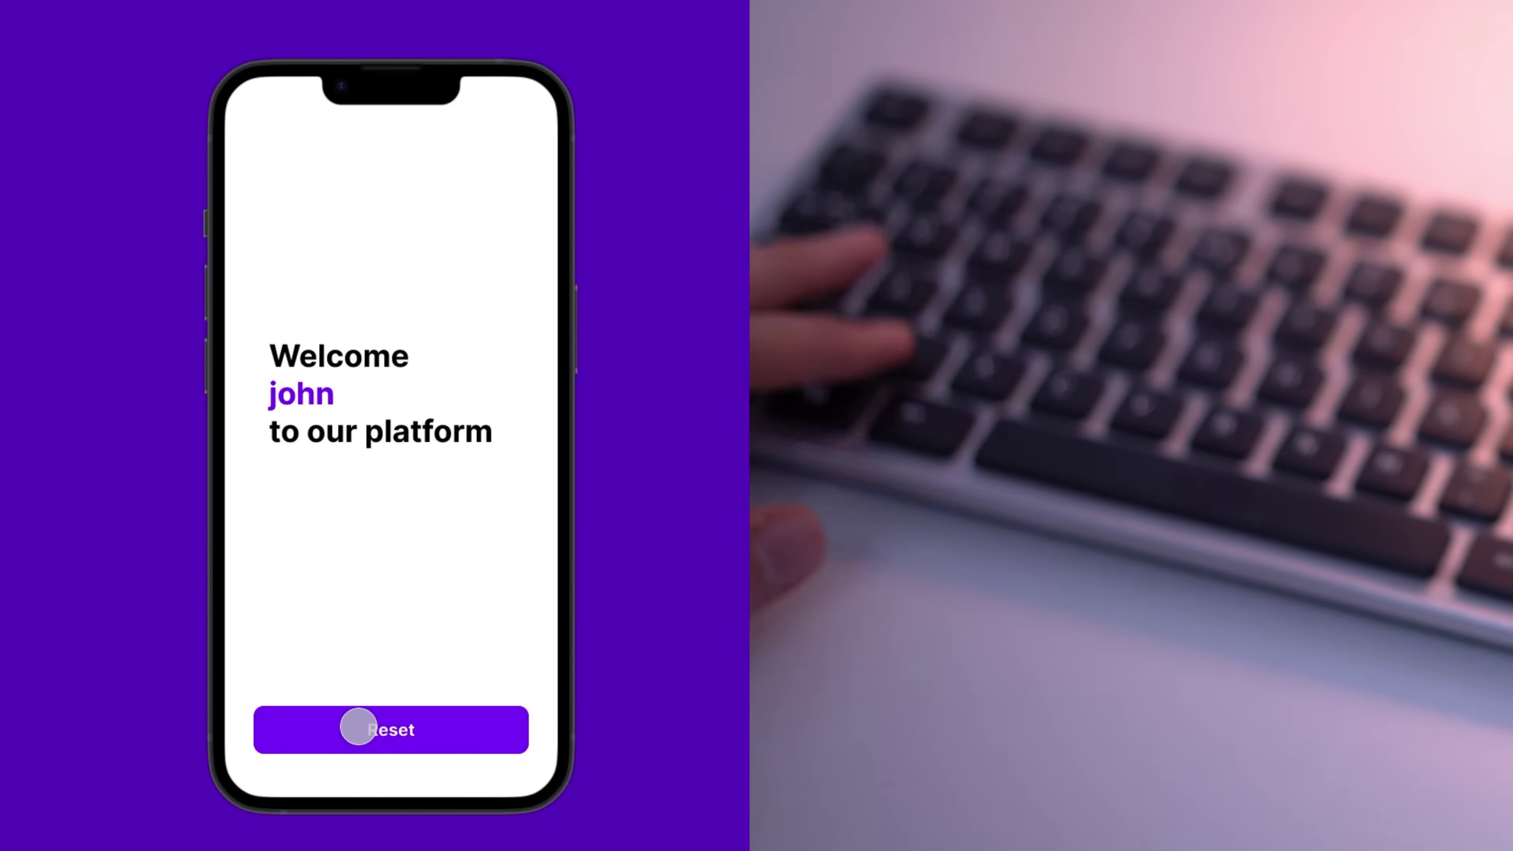